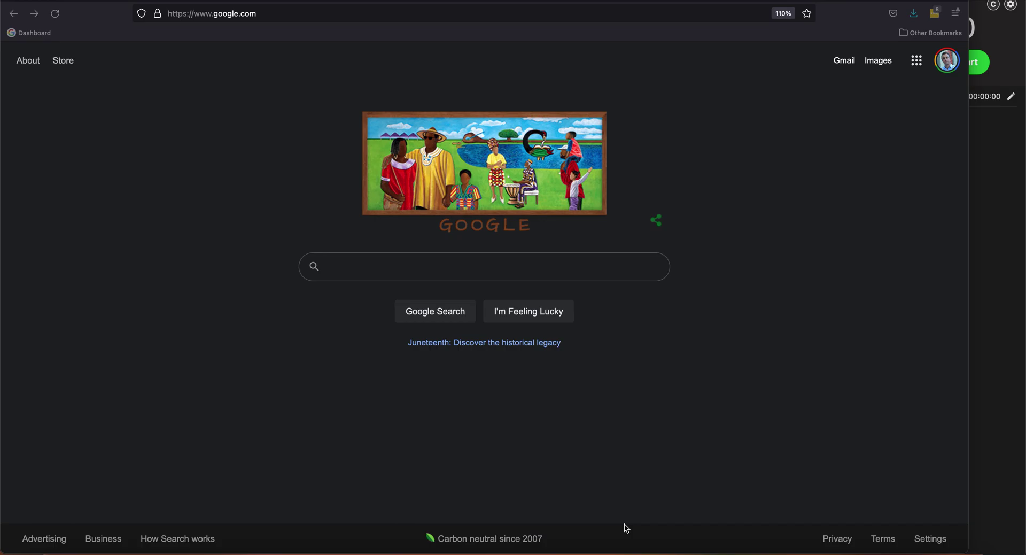
Start the stopwatch and put the cursor in the Google search box.
click(1004, 233)
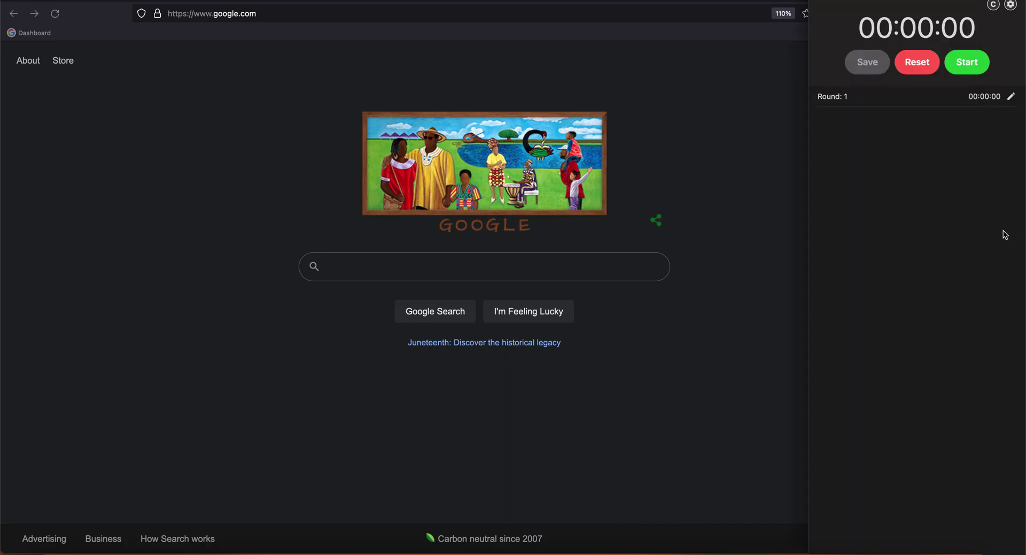
click(966, 68)
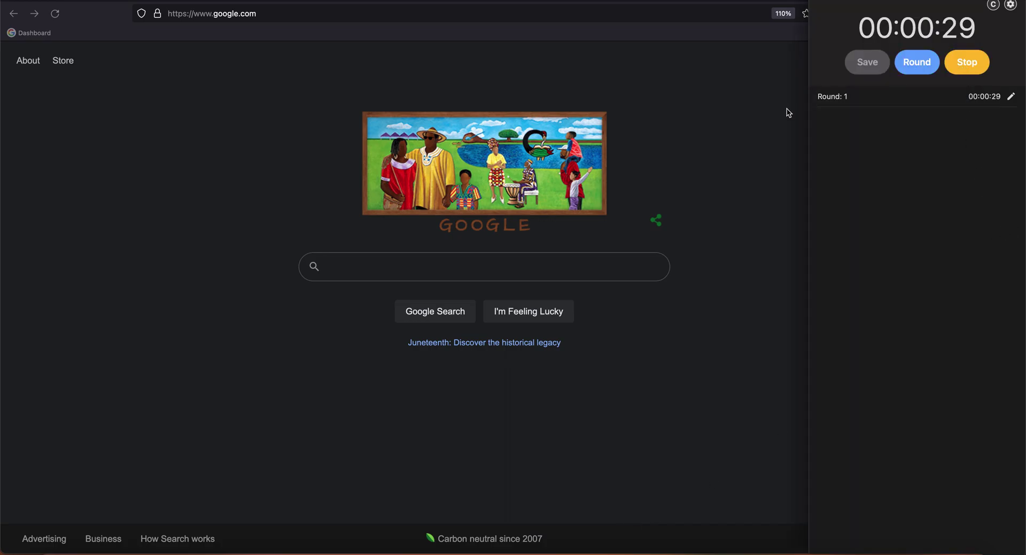
click(438, 266)
Search Google for ITS_LIVE and open the ITS_LIVE - NASA page down to the velocity dashboard.
text(ITS_LIVE)
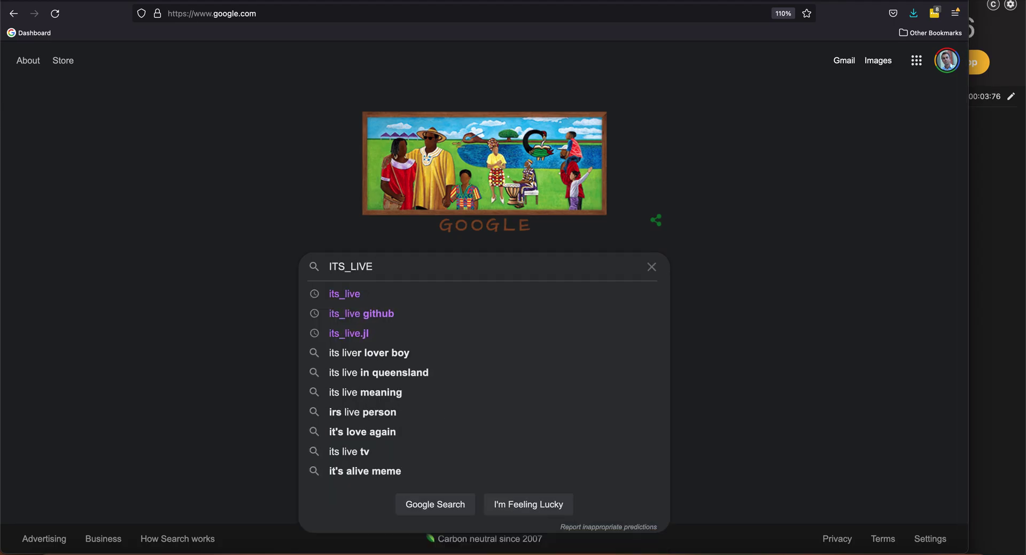
key(Return)
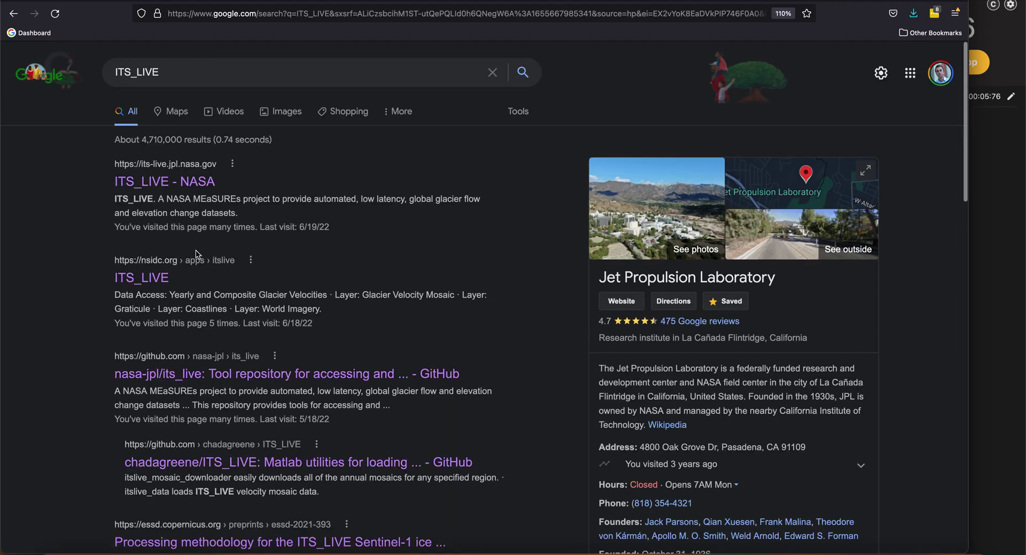
click(170, 184)
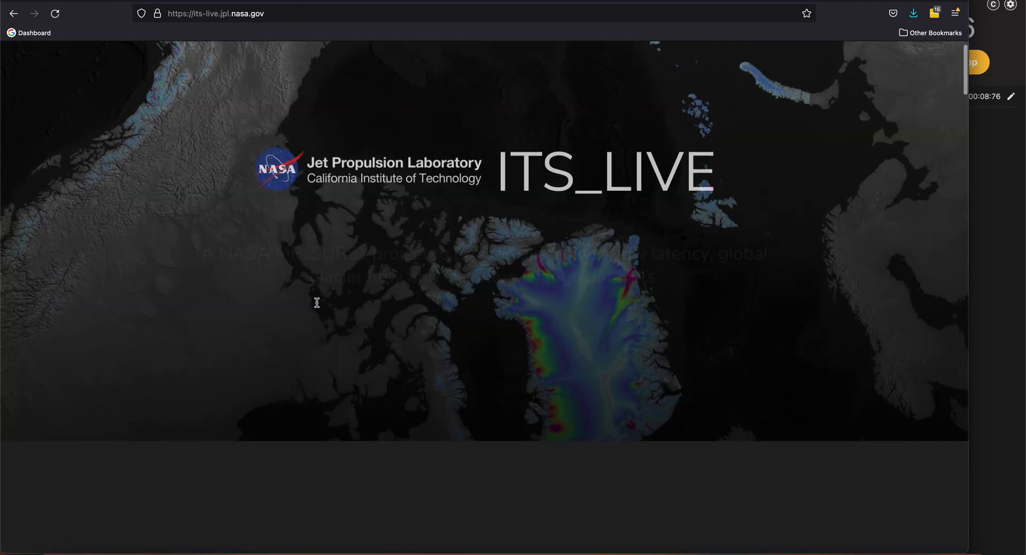
scroll(316, 301, down, 15)
scroll(317, 302, down, 15)
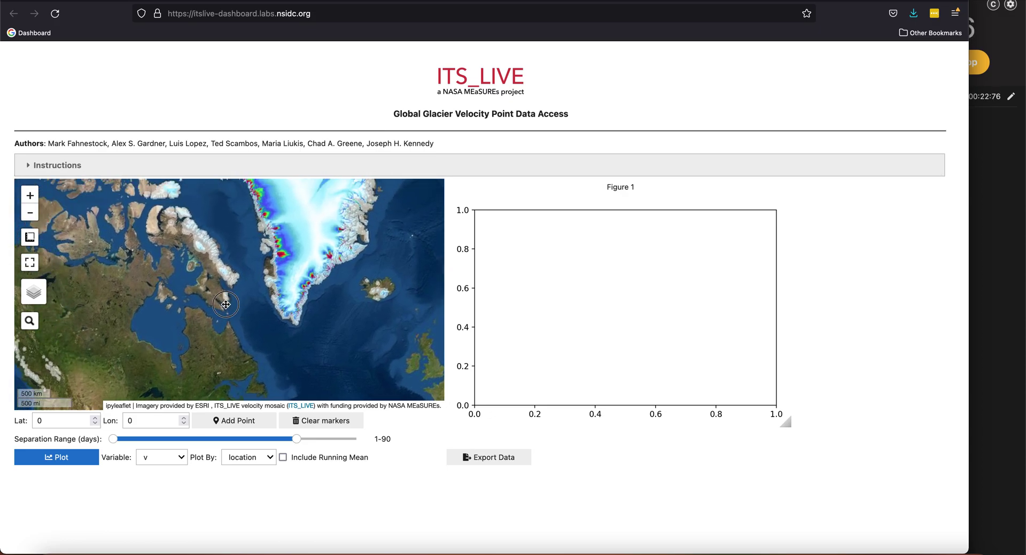
Pan the map to the Gulf of Alaska and zoom onto the southern Alaskan glacier terminus.
drag(225, 304, 417, 297)
drag(221, 297, 374, 218)
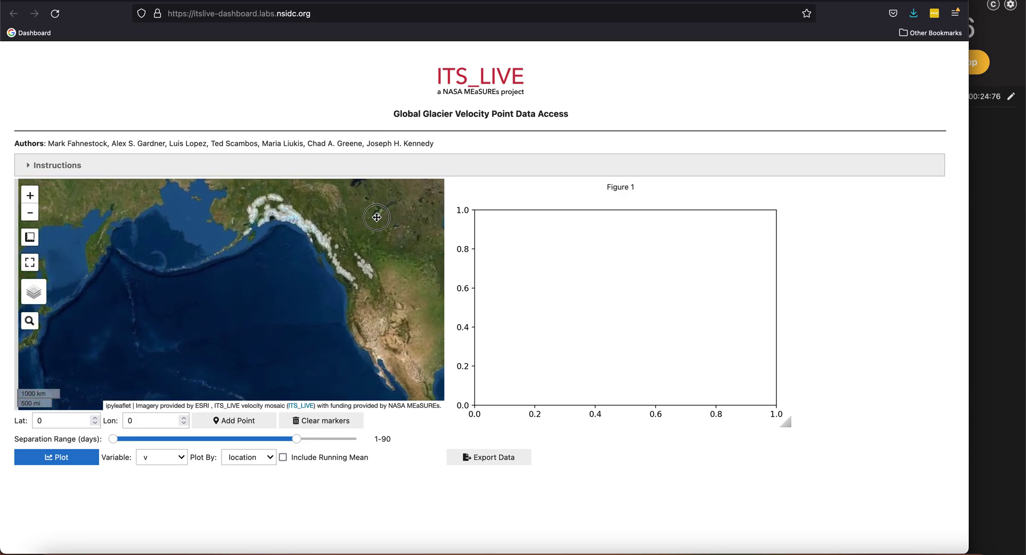
drag(294, 229, 293, 294)
scroll(294, 294, up, 1)
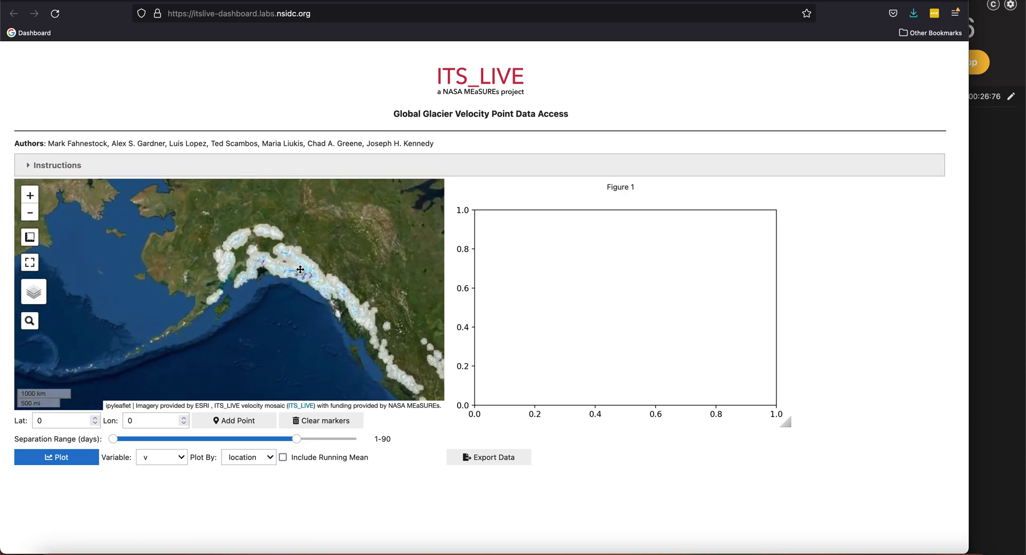
scroll(300, 270, up, 3)
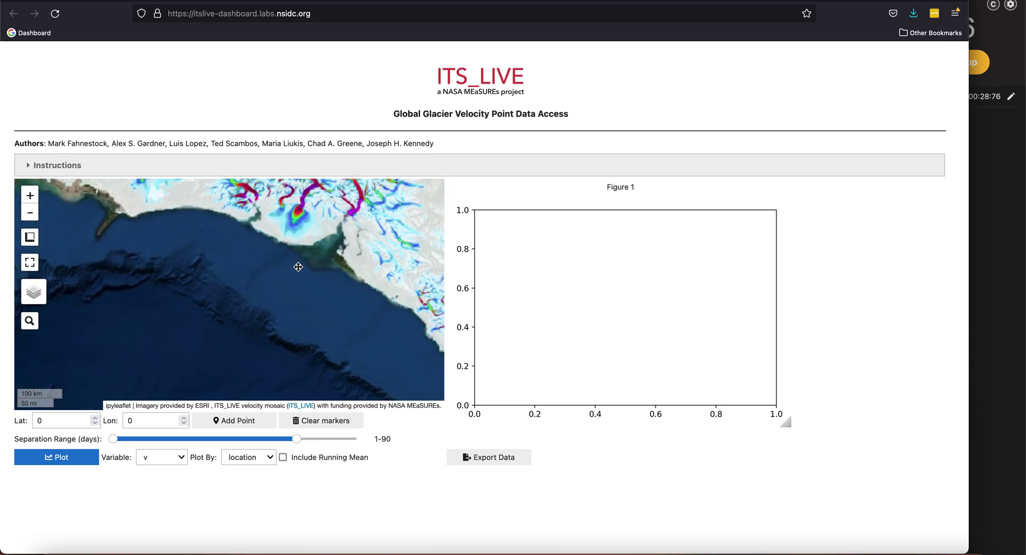
scroll(277, 297, up, 2)
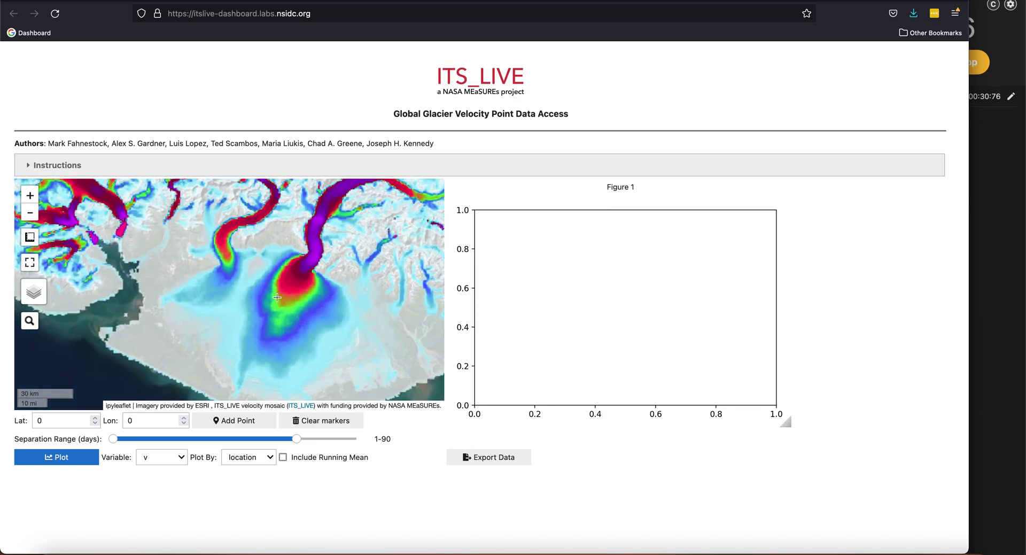
scroll(277, 297, up, 2)
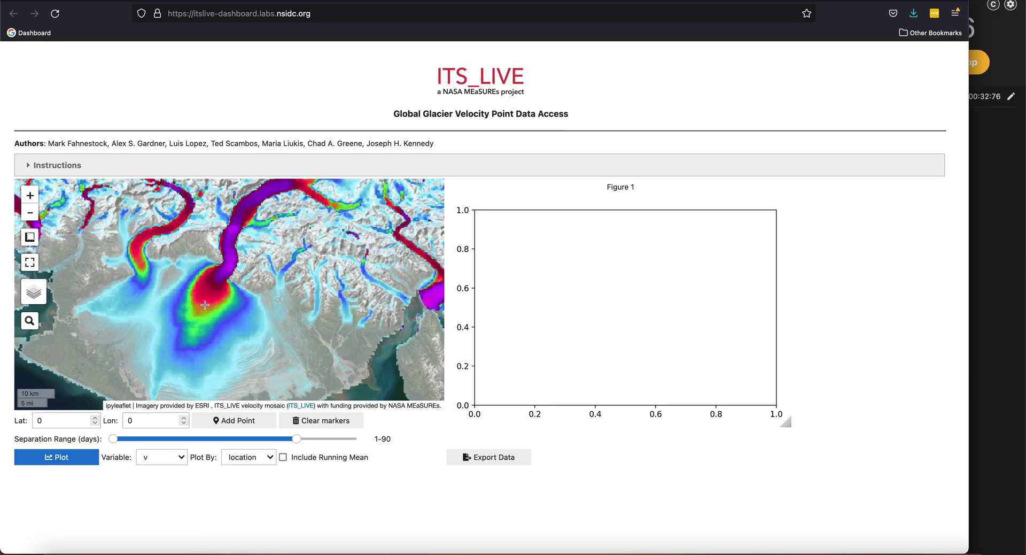
Place sample points on the glacier and adjust the green and orange markers, ending near Lat 60.07, Lon -140.52.
click(202, 309)
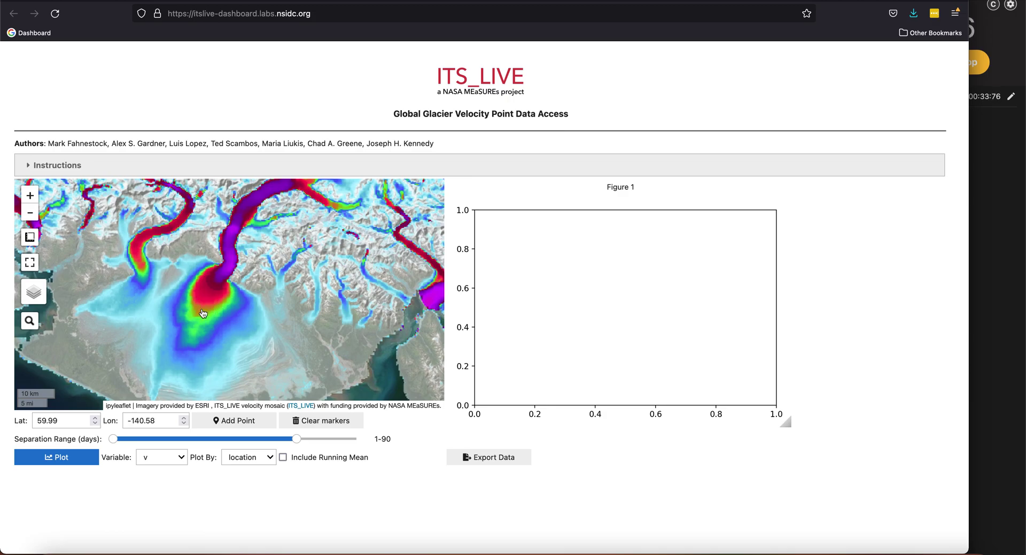
click(214, 279)
scroll(214, 309, up, 2)
drag(219, 203, 229, 191)
drag(188, 262, 188, 258)
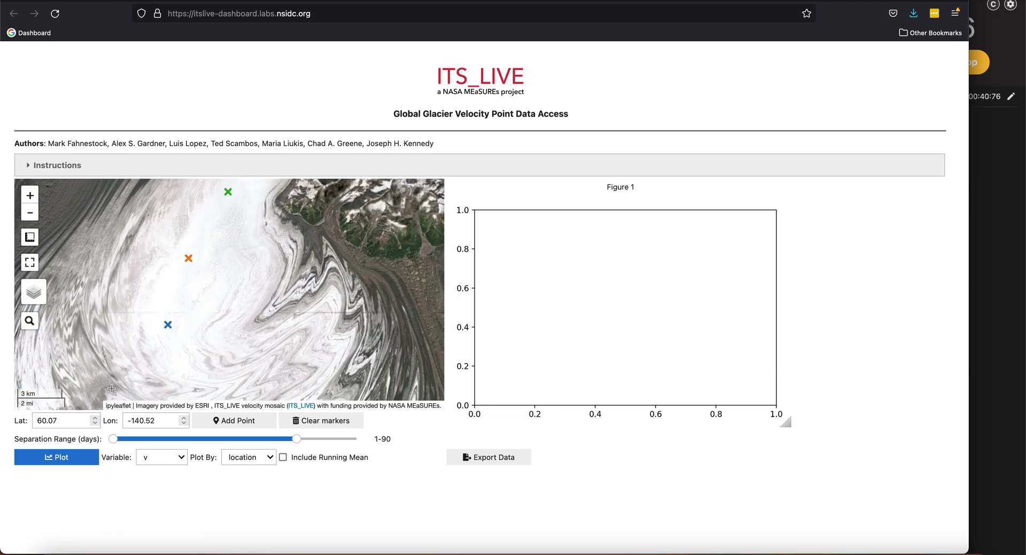
Plot 2013–2022 ice flow speed for the three points and save the figure as a PNG.
click(72, 458)
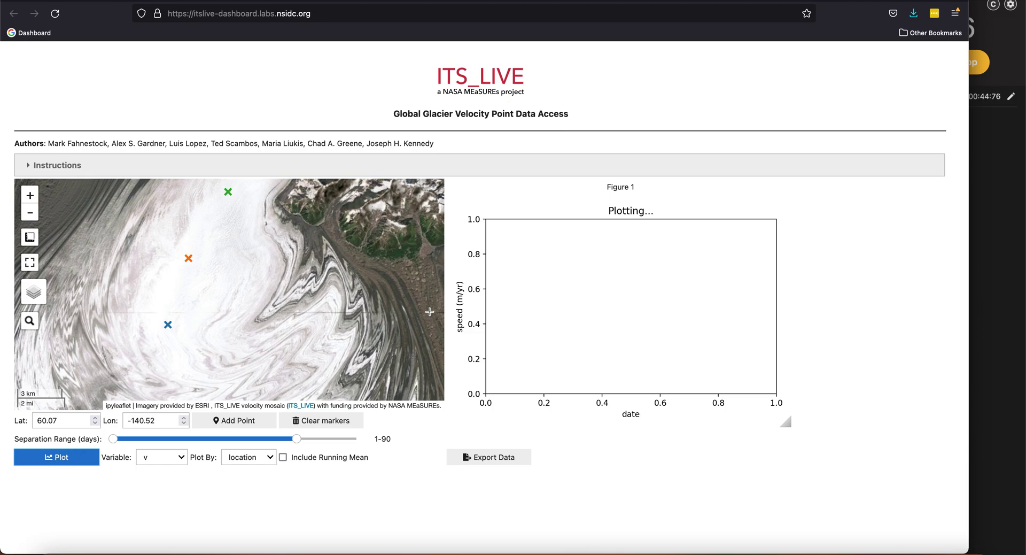
mouse_move(805, 224)
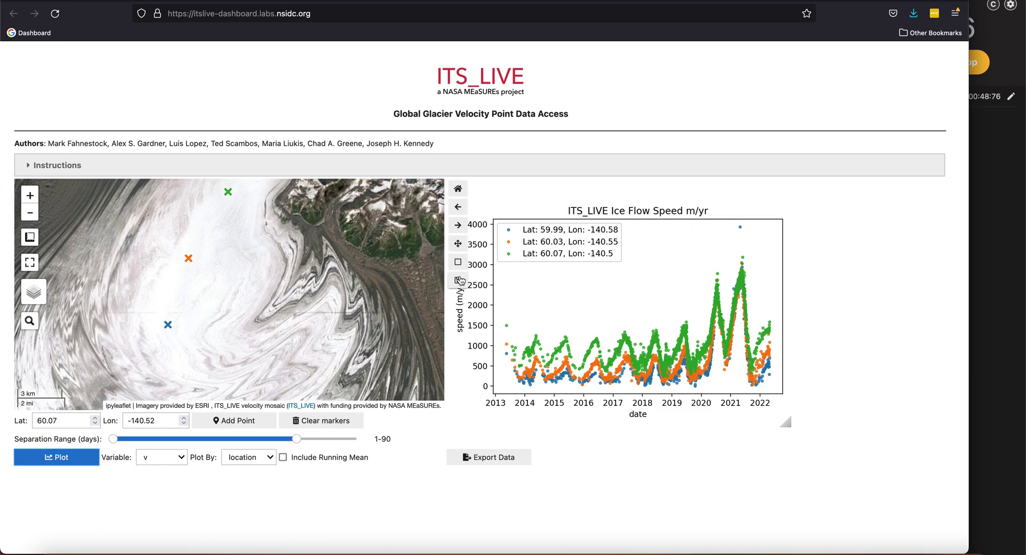
click(460, 279)
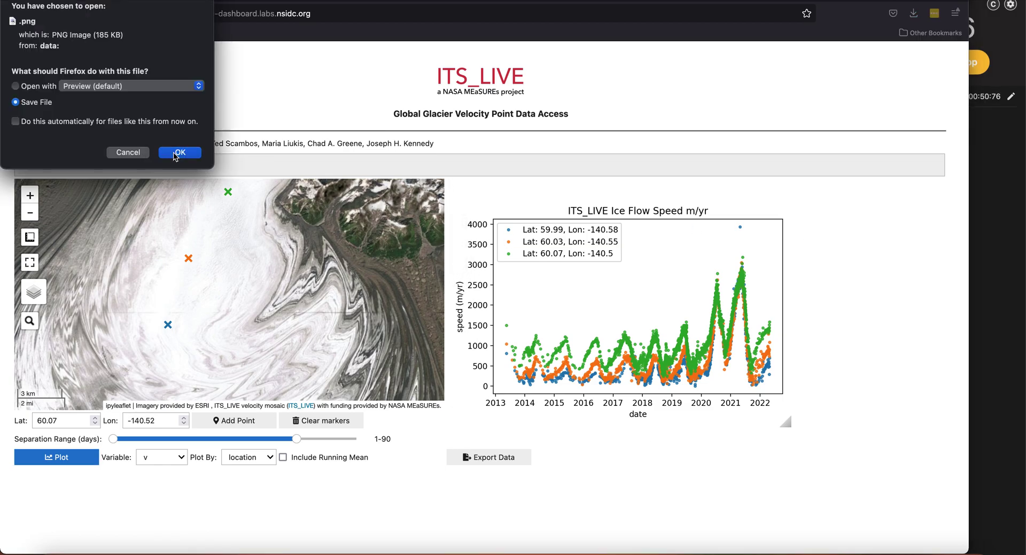
click(175, 154)
View the saved PNG from Downloads, stop the stopwatch at 00:58:04, and close the viewer.
click(930, 538)
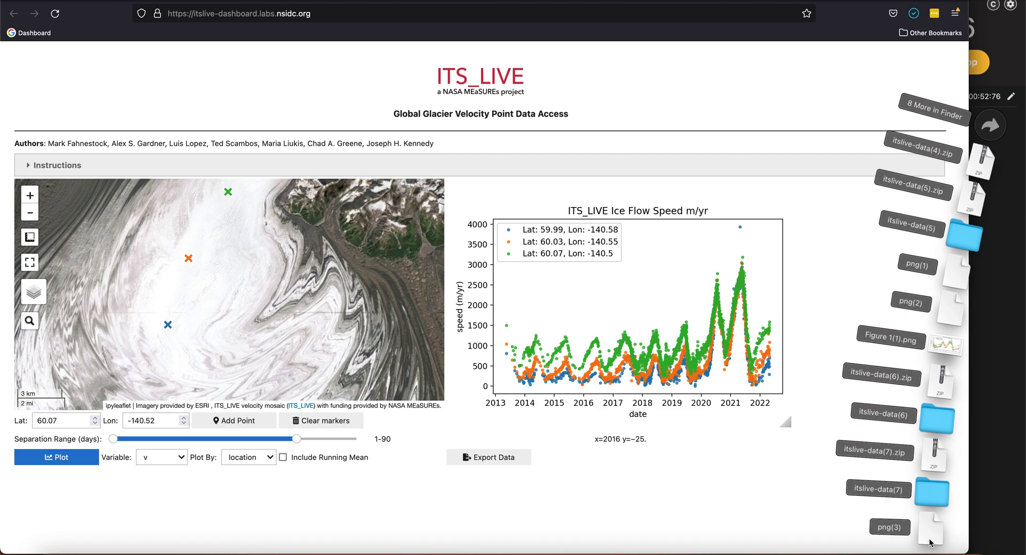
click(931, 541)
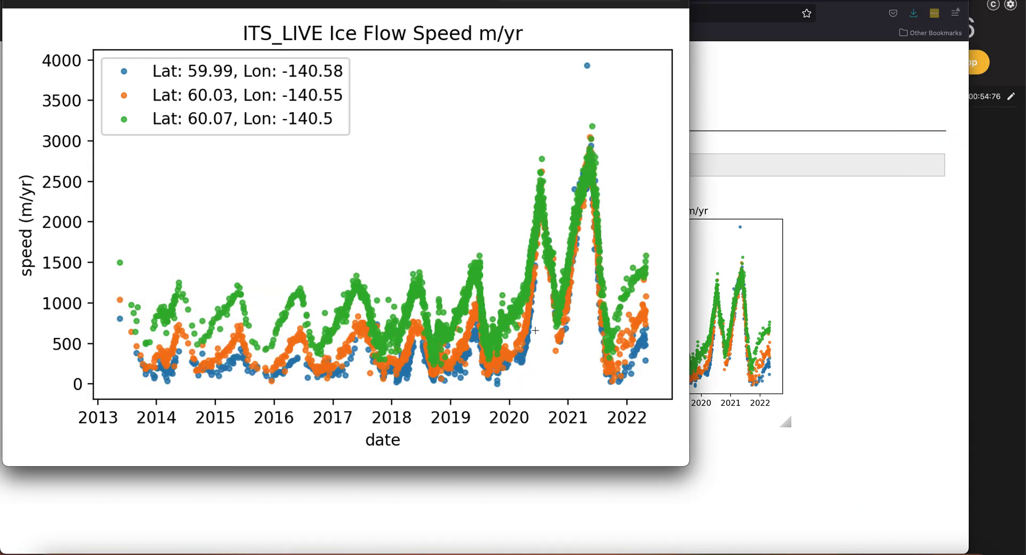
click(981, 208)
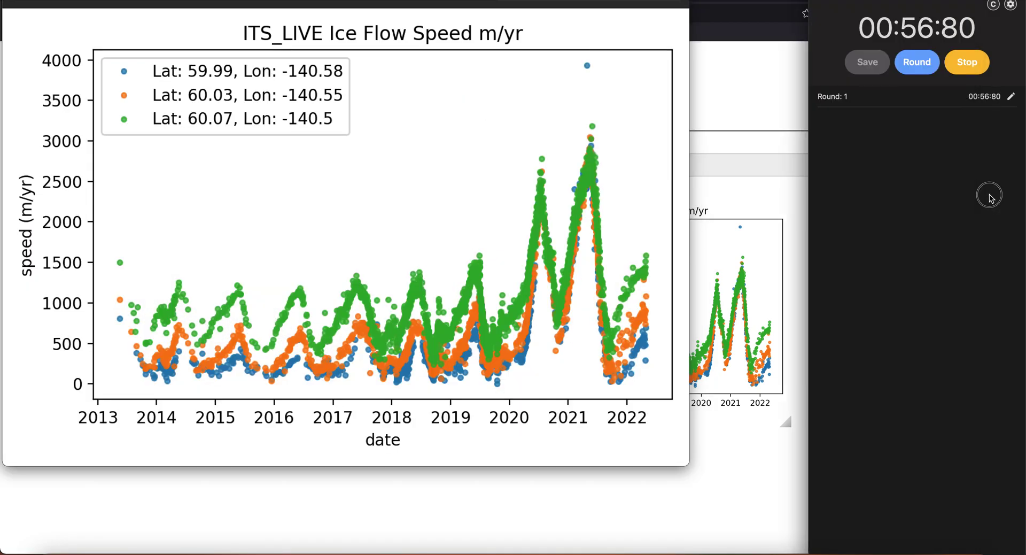
click(972, 64)
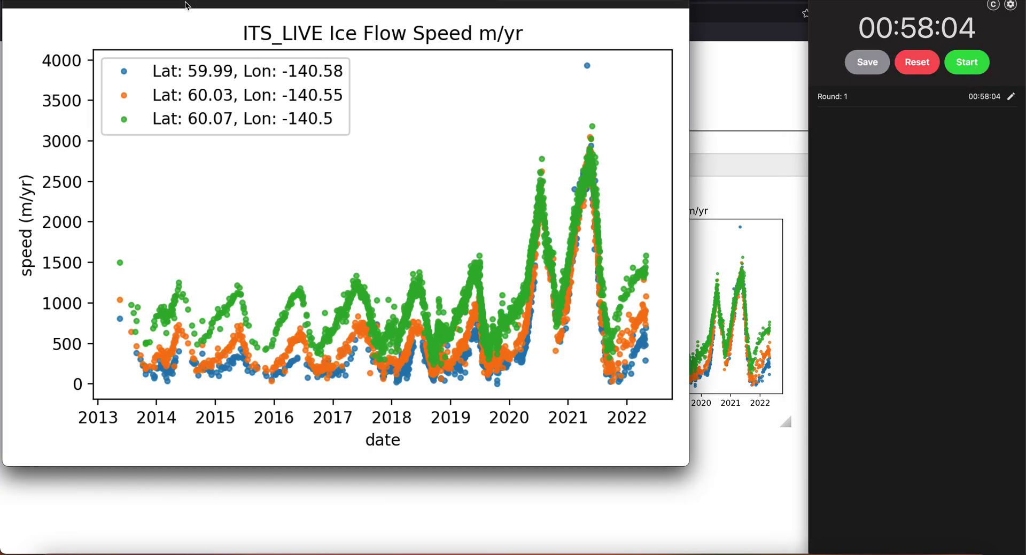
drag(187, 2, 377, 62)
click(208, 53)
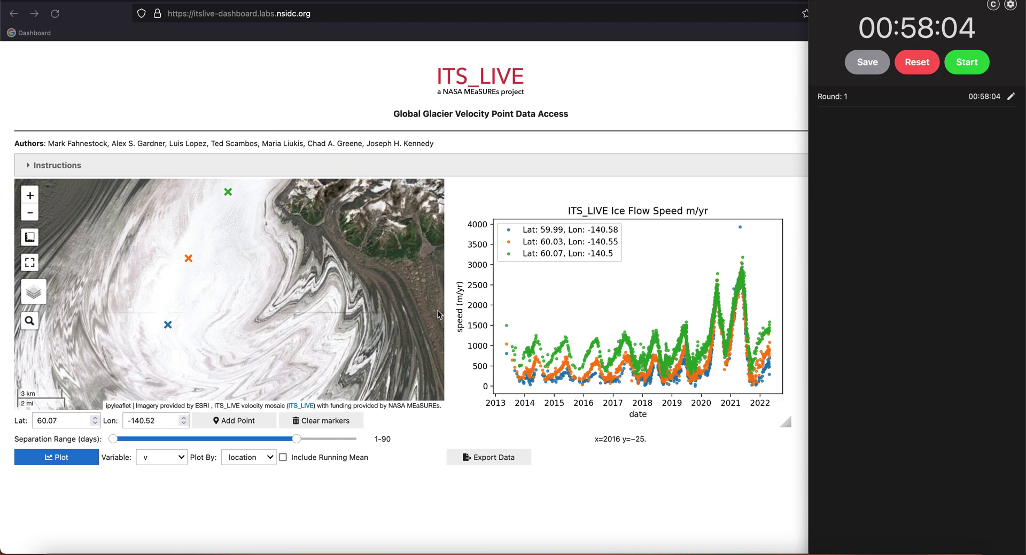
Box-zoom the speed plot to 2019–2022 and widen the figure so all date labels fit.
click(518, 300)
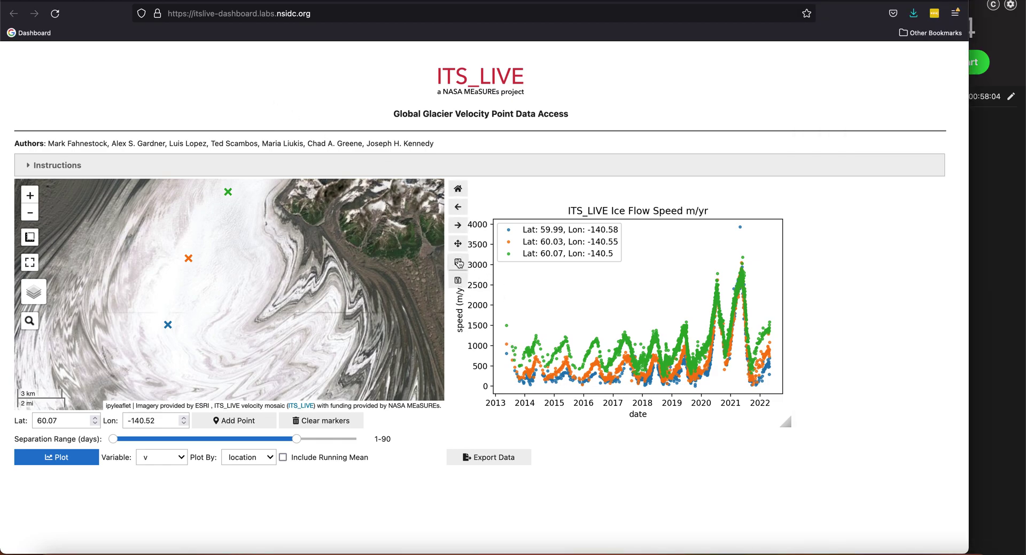
click(459, 263)
drag(673, 239, 775, 391)
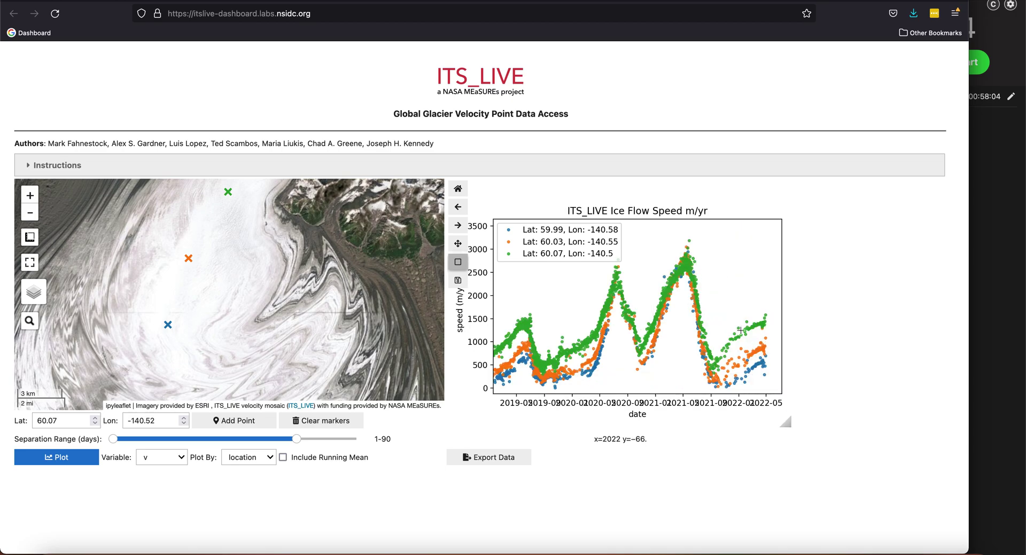
click(785, 423)
drag(784, 423, 878, 425)
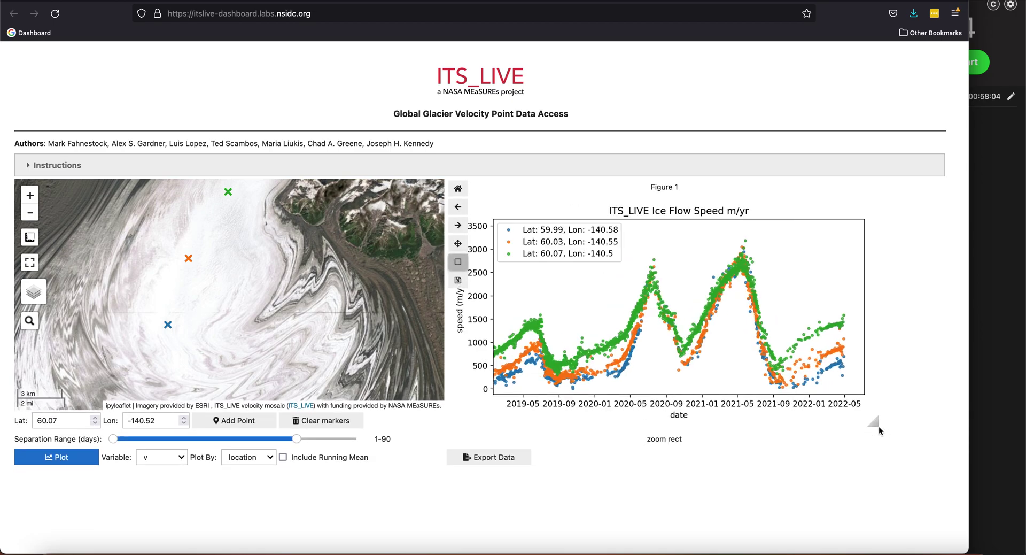
Save the zoomed chart as Figure 1.png, view it from Downloads, then close the preview.
click(458, 280)
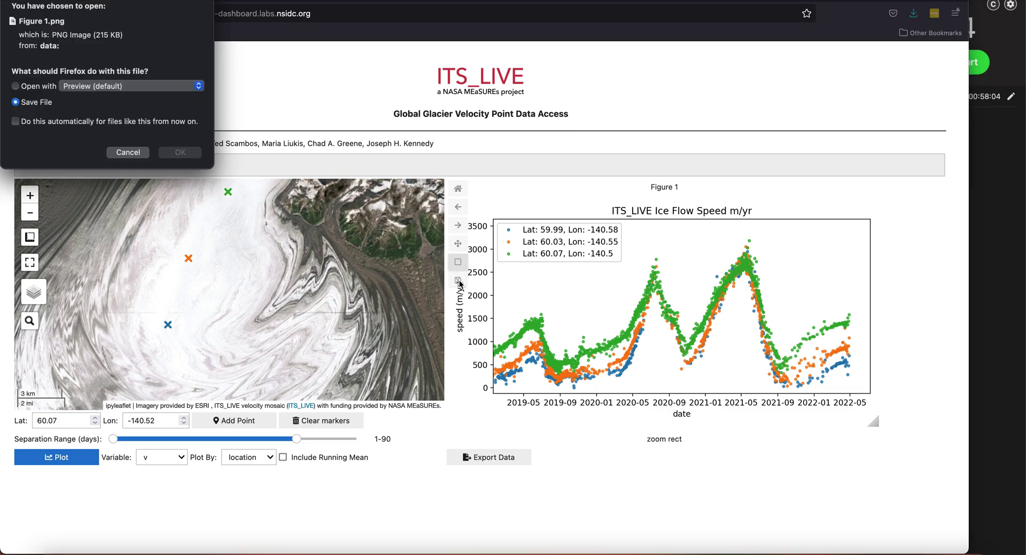
click(180, 152)
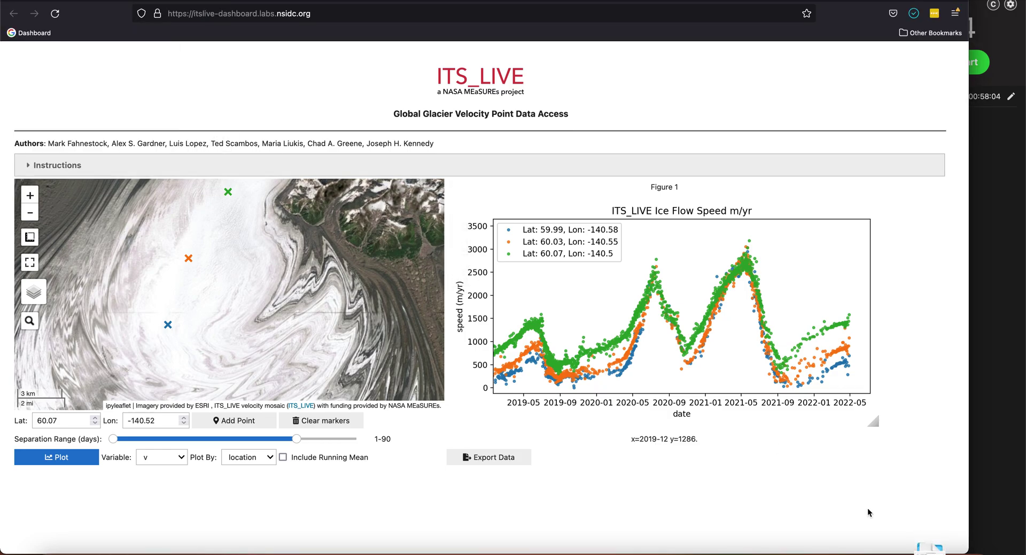
click(930, 549)
click(940, 500)
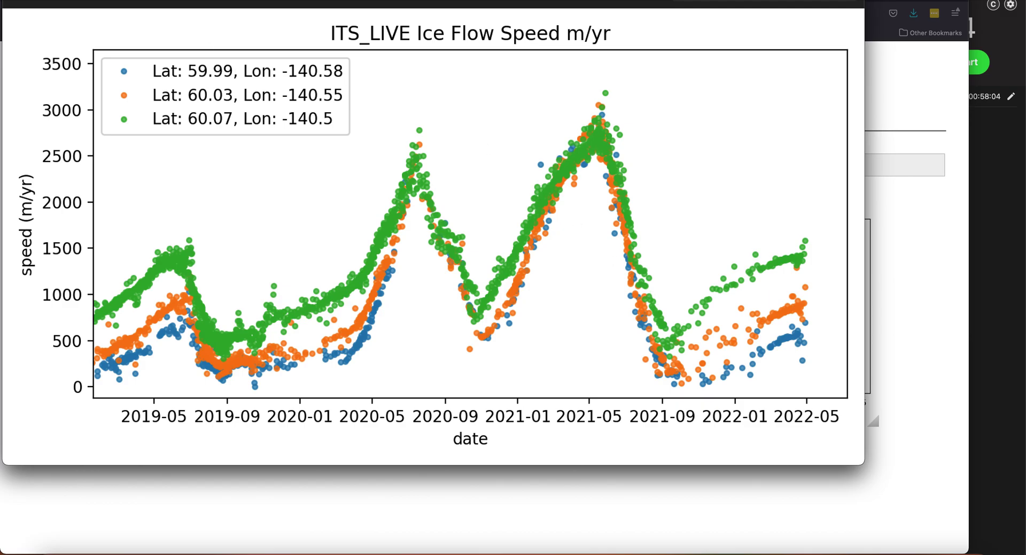
key(super+w)
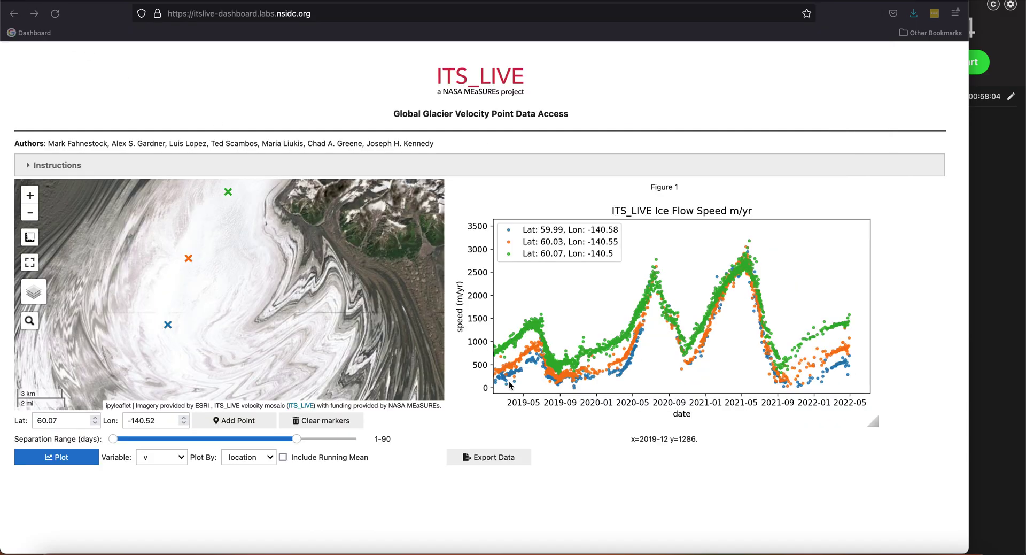
Export the three points' data, download it as itslive-data(8).zip, and open it from Downloads.
click(500, 458)
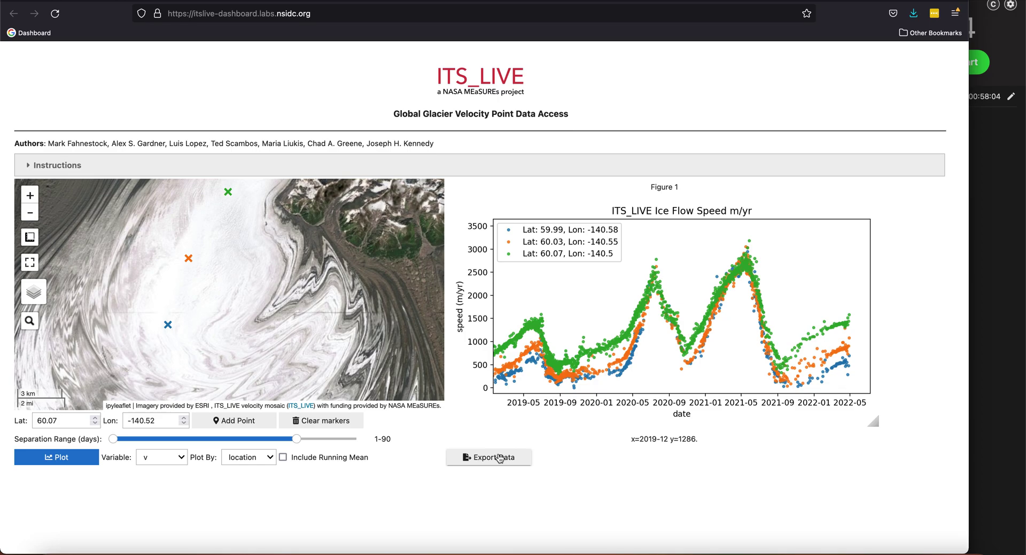
click(500, 458)
click(563, 458)
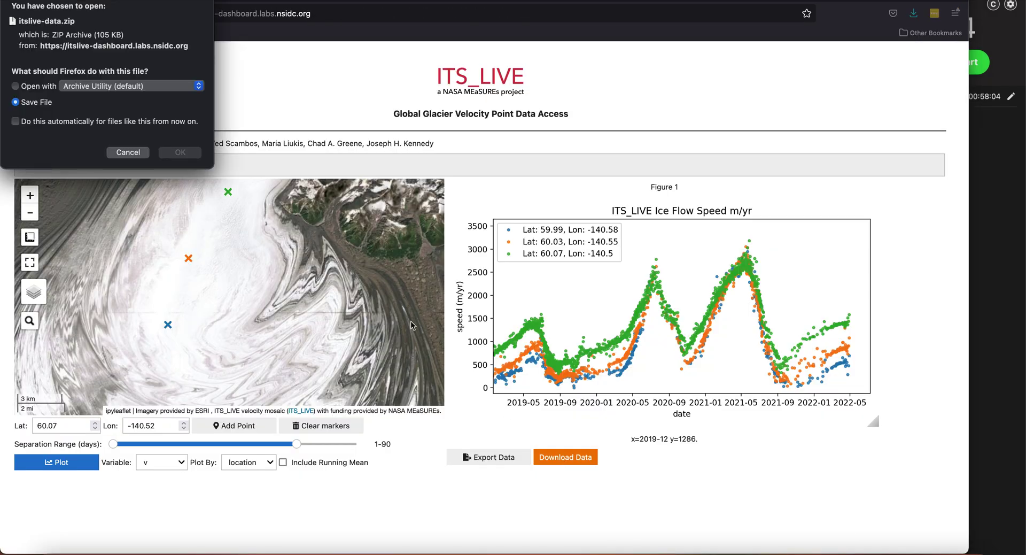
click(180, 152)
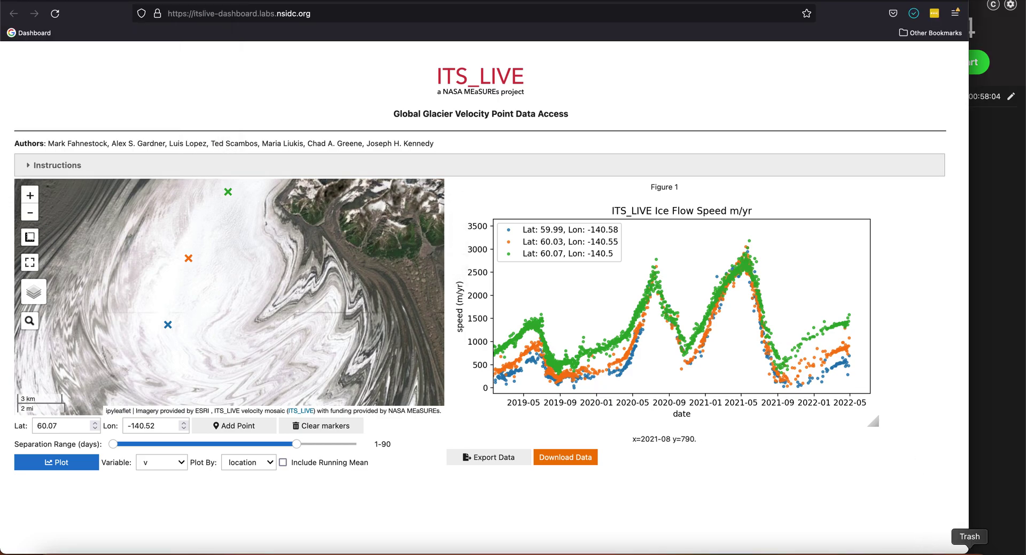
click(933, 551)
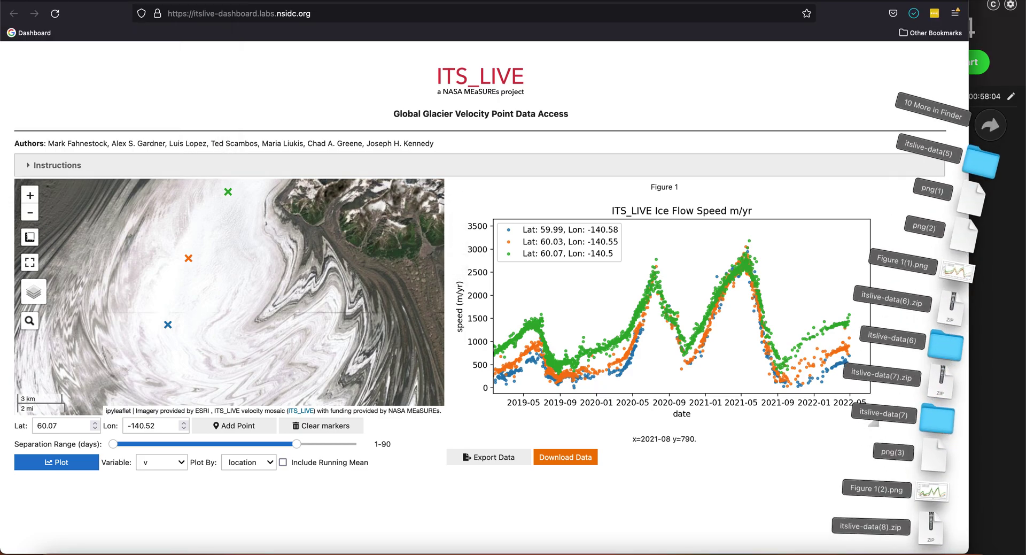
click(936, 540)
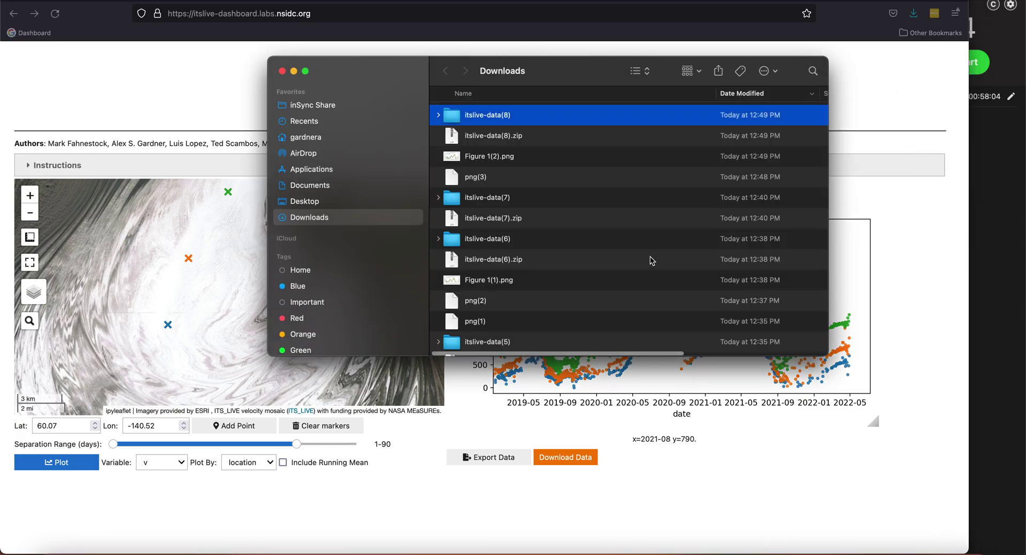
In the extracted itslive-data(8) folder, open LAT59.9936--LON-140.5757.csv in TextEdit.
double_click(493, 123)
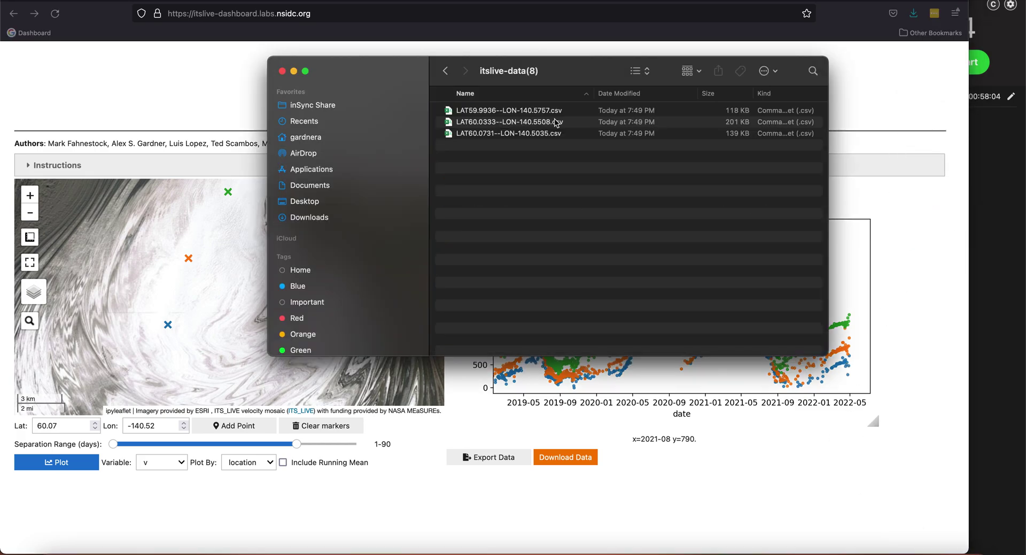
click(520, 112)
click(520, 124)
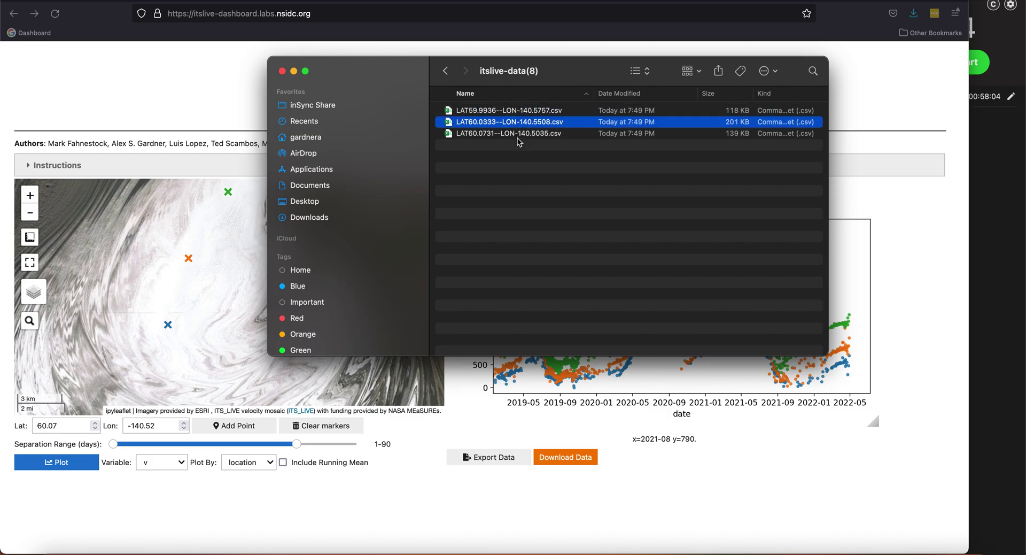
click(520, 135)
click(520, 114)
right_click(520, 115)
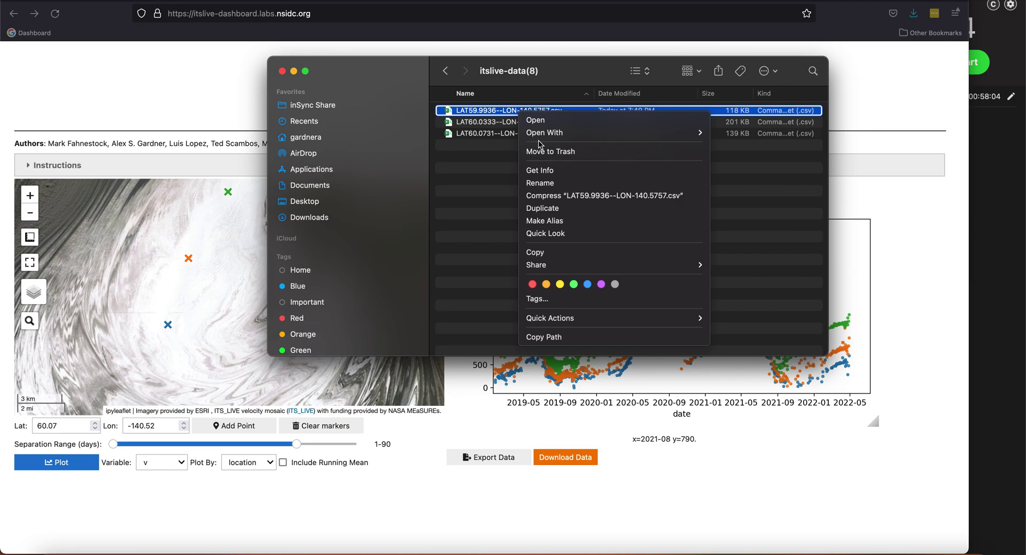
mouse_move(588, 132)
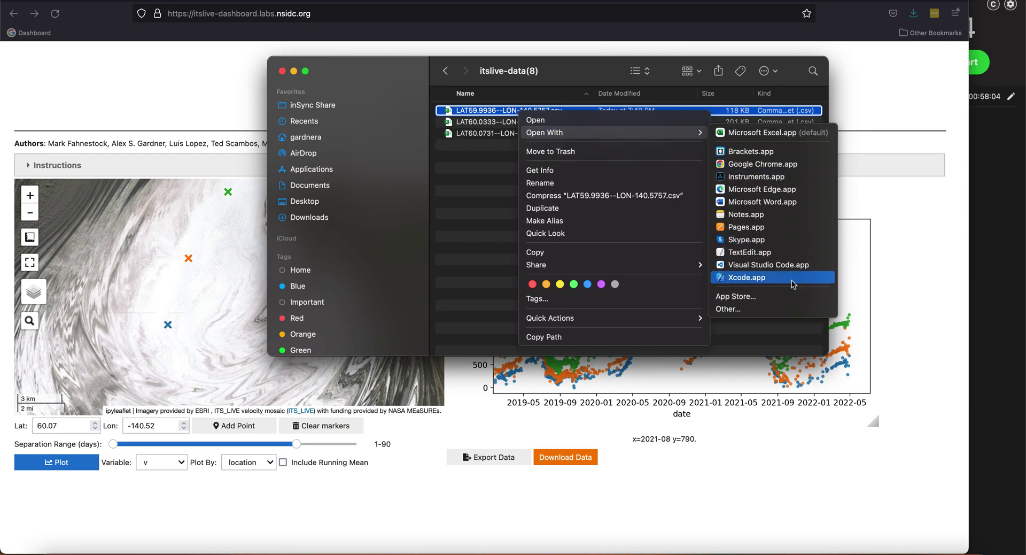
click(793, 252)
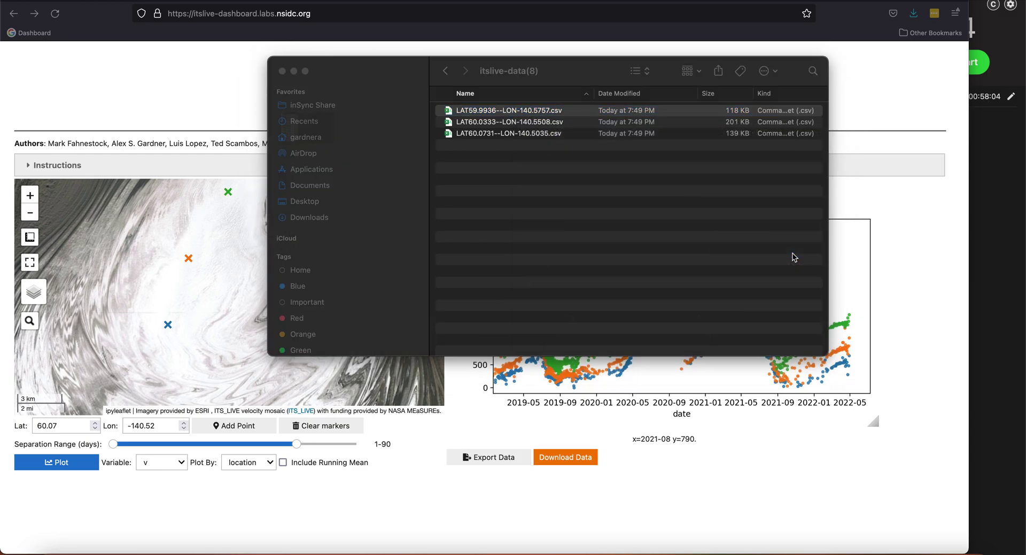
Enlarge the CSV window, select the first-row speed 342.0, then close TextEdit and the Finder folder.
drag(500, 243, 745, 504)
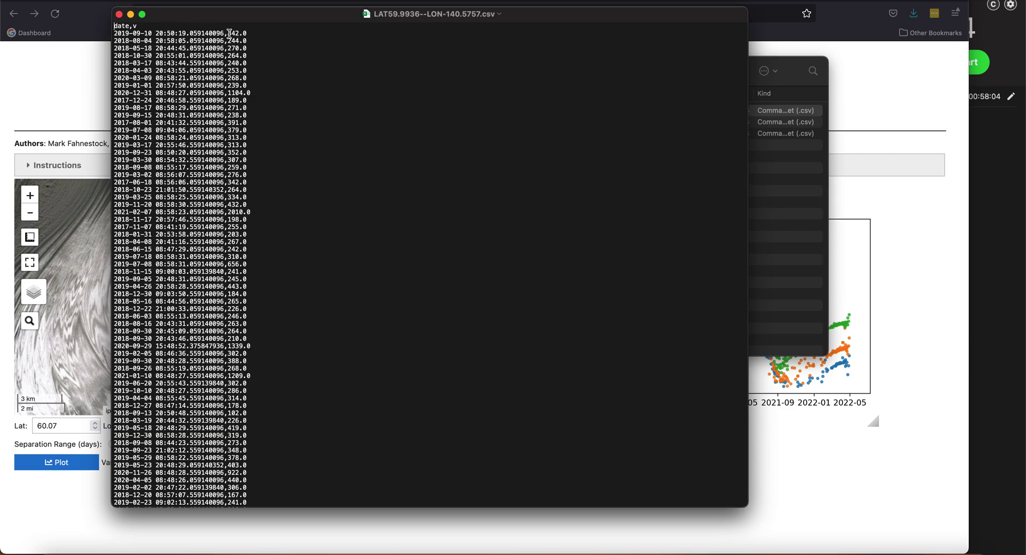
drag(229, 33, 253, 34)
click(119, 15)
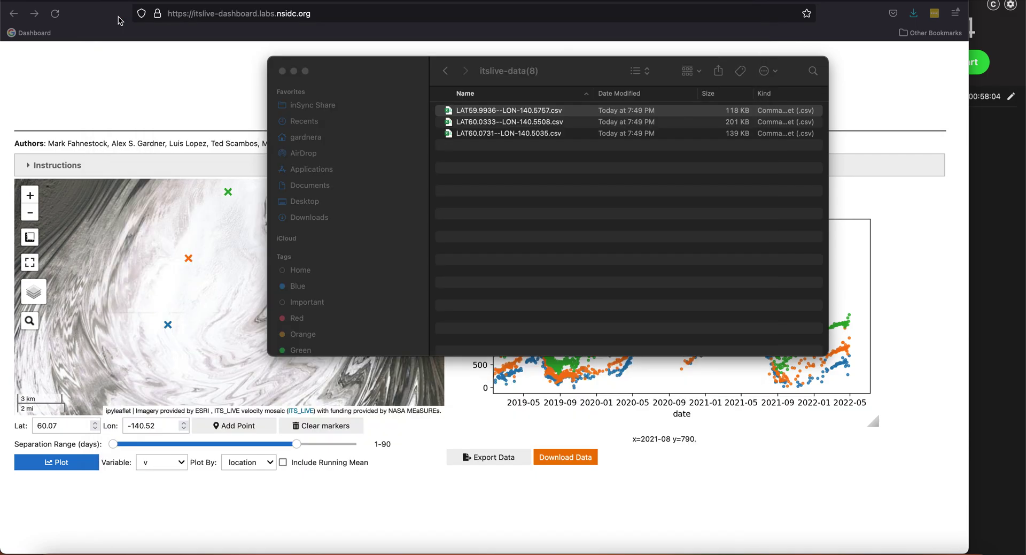
click(282, 71)
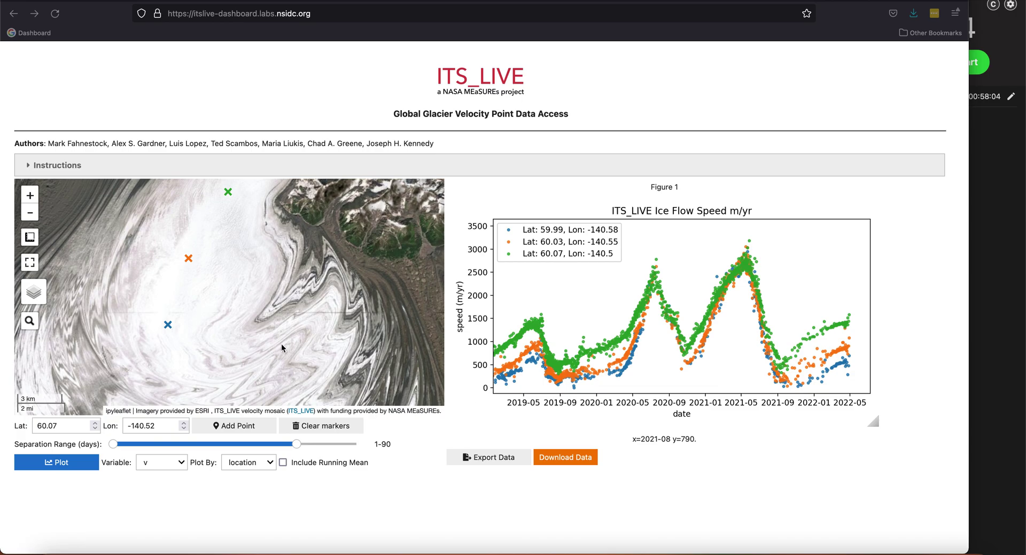
Zoom the map out and clear all the Alaskan markers.
scroll(281, 343, down, 2)
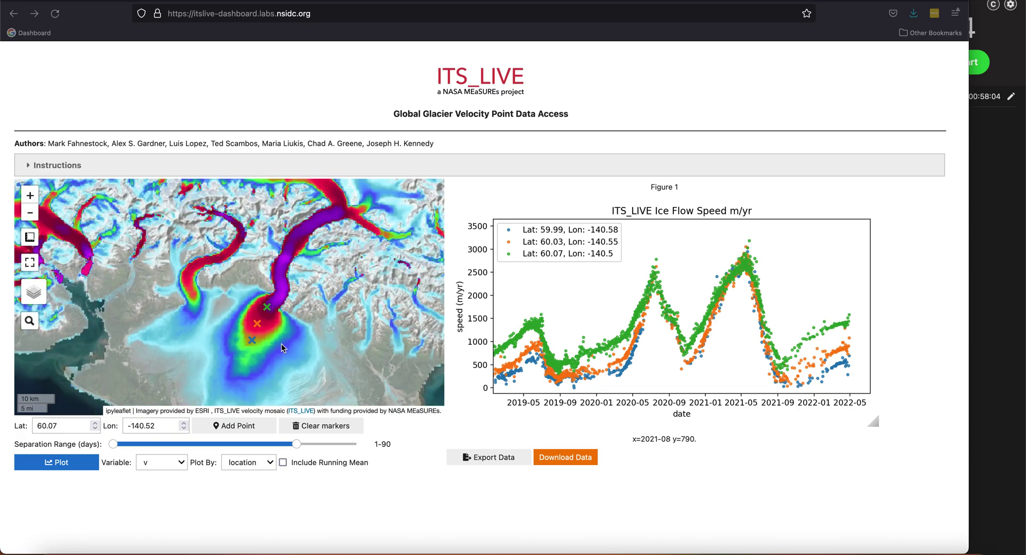
click(310, 428)
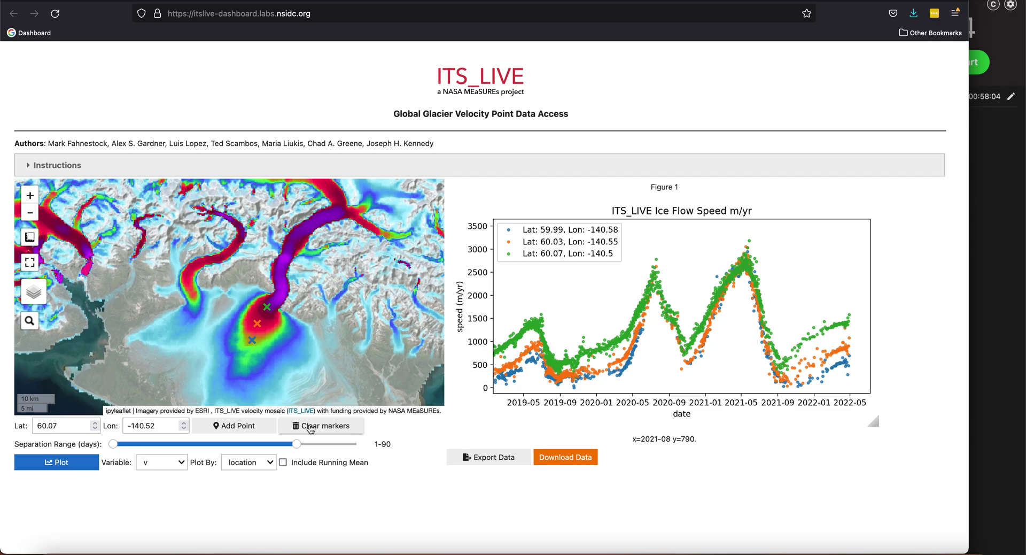
click(330, 429)
Pan south to West Antarctica, zoom onto the fast magenta glacier trunk, and place the first point.
scroll(291, 322, down, 2)
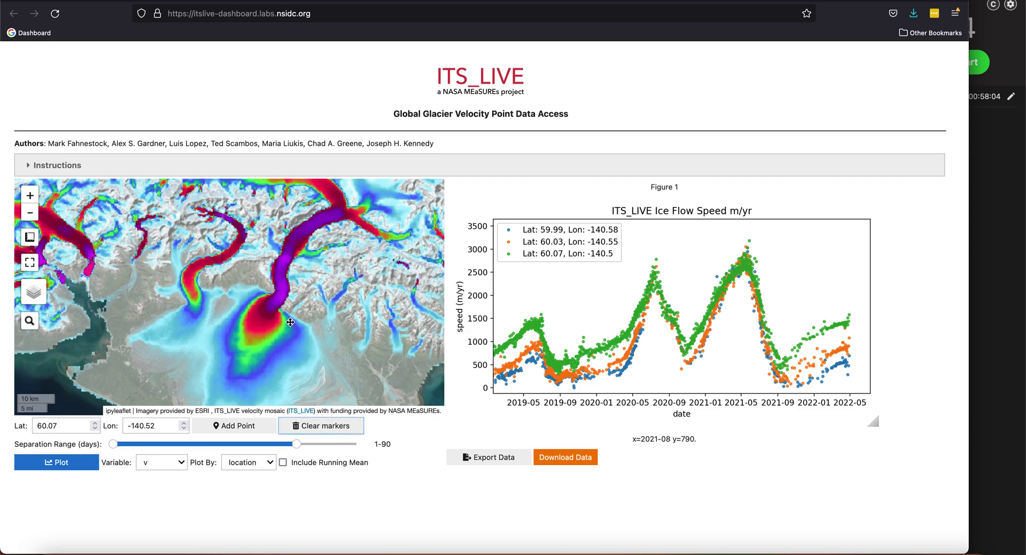
scroll(290, 322, down, 4)
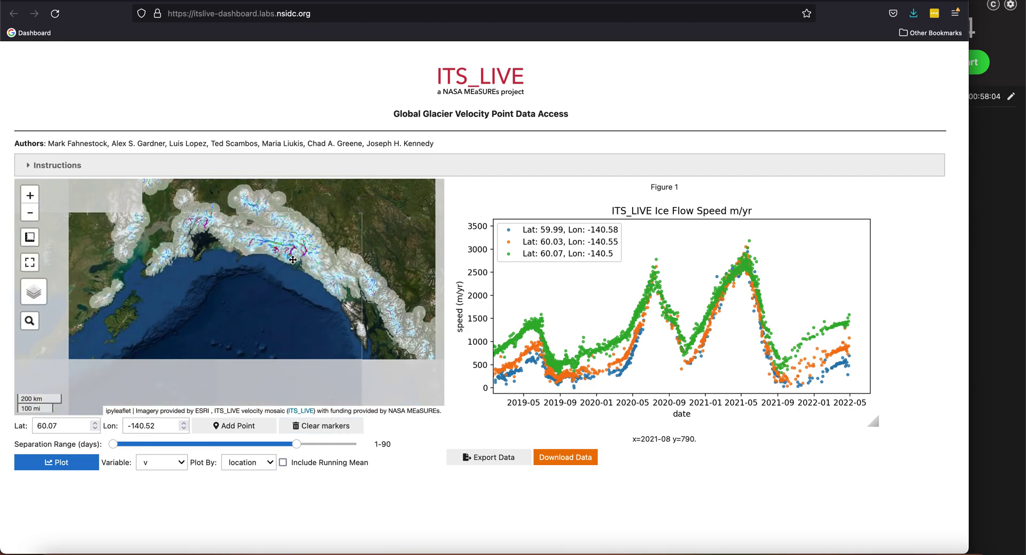
scroll(259, 213, down, 2)
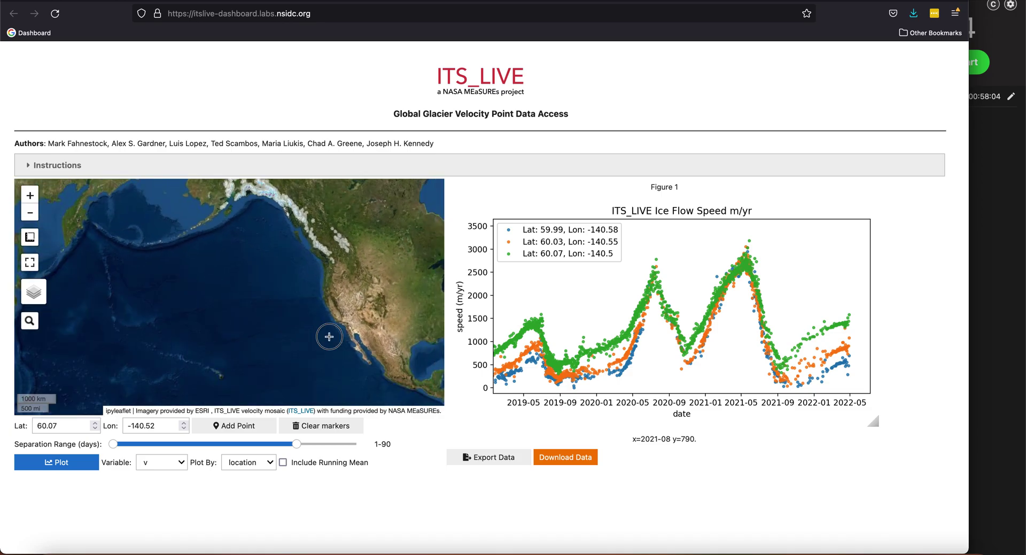
drag(327, 336, 299, 193)
drag(347, 314, 321, 203)
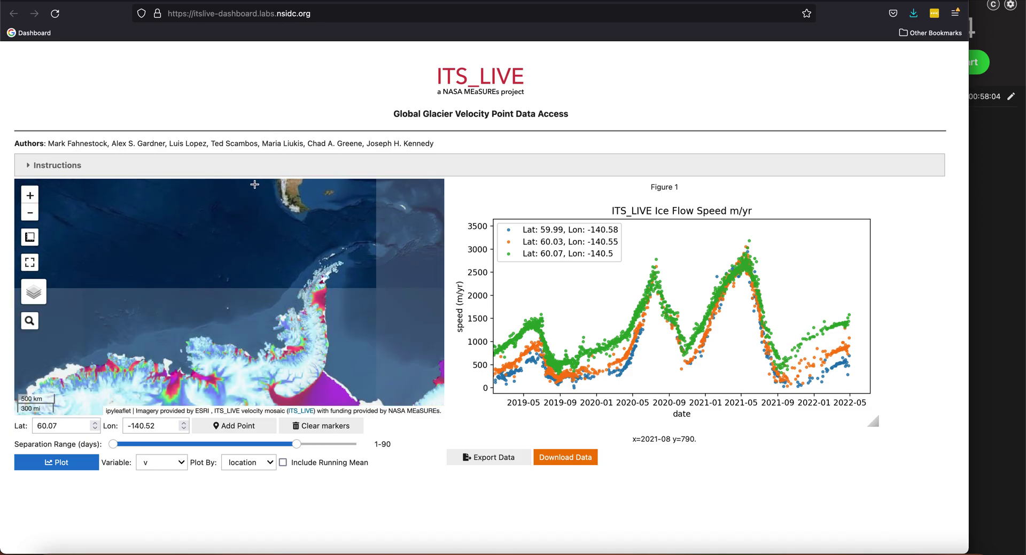
double_click(310, 300)
scroll(309, 300, up, 3)
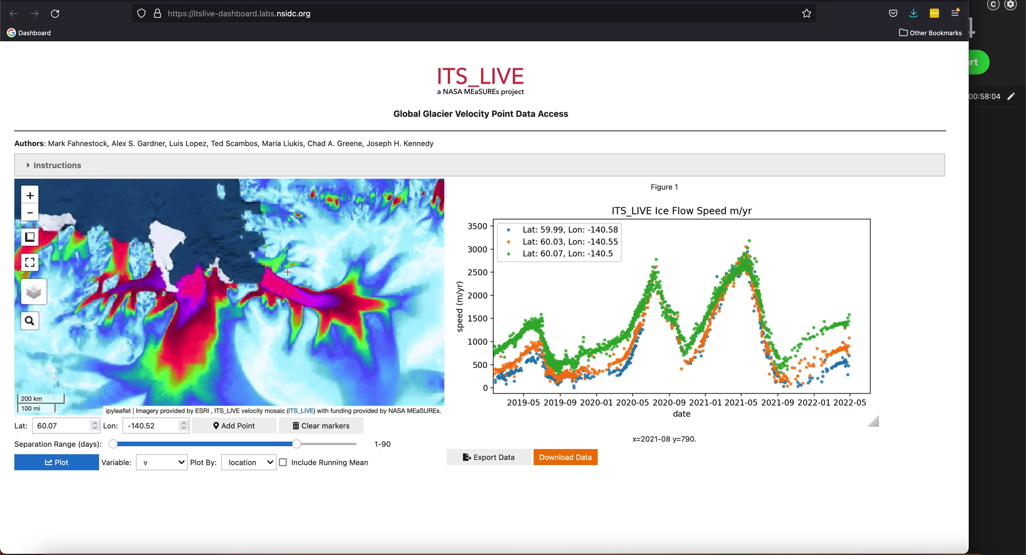
scroll(297, 314, up, 3)
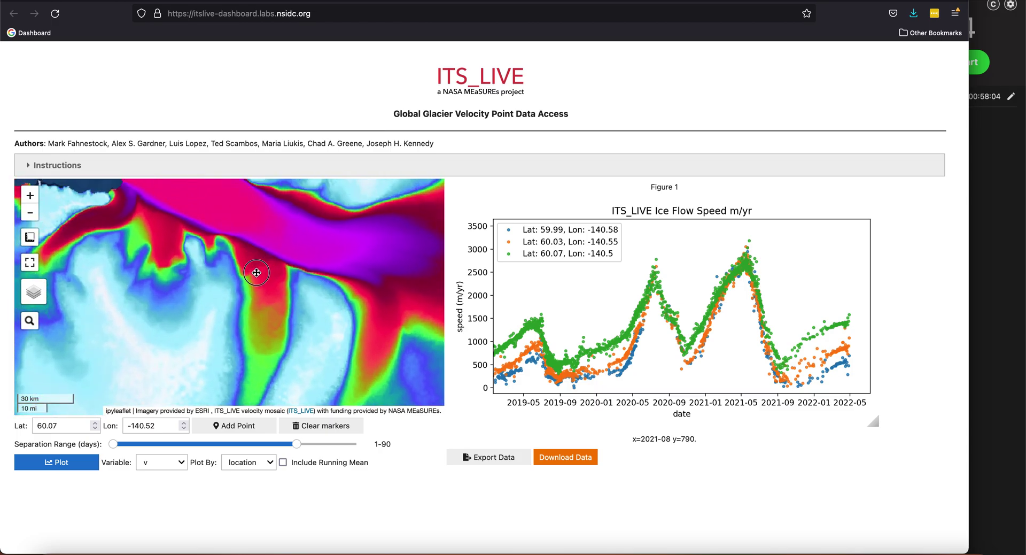
drag(250, 295, 244, 315)
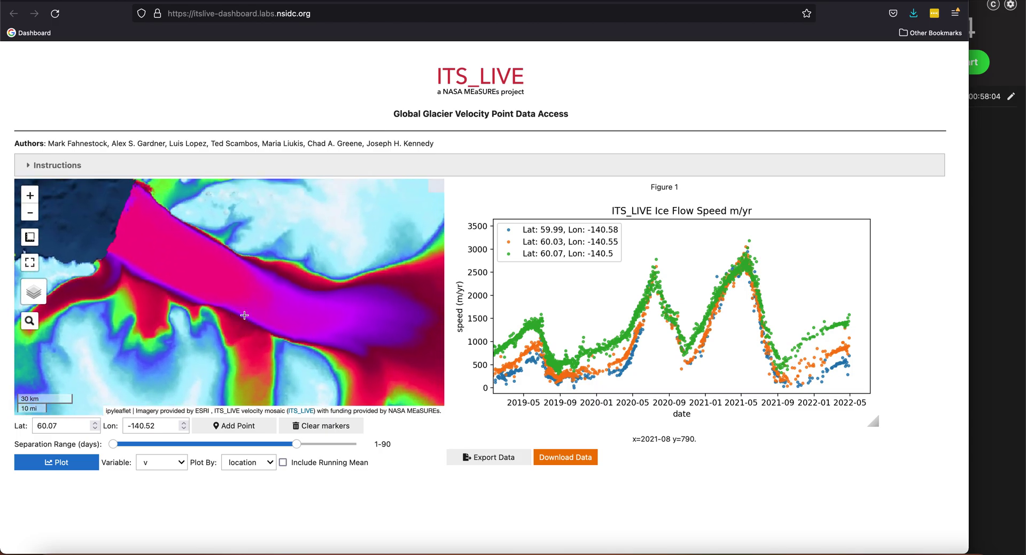
click(188, 261)
Add two more trunk points, including one near Lat -75.36, Lon -98.24, and plot their ice flow speed.
click(230, 285)
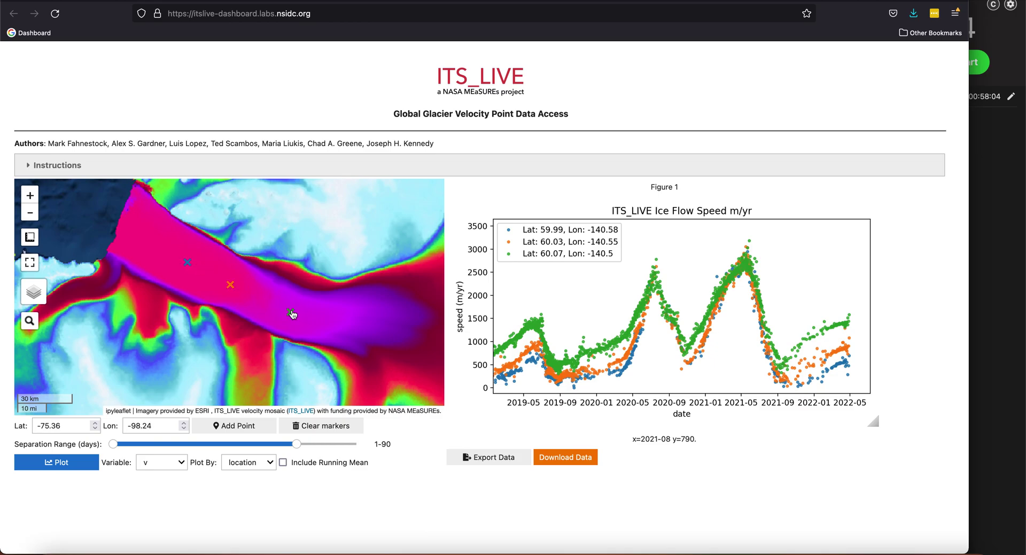
drag(159, 425, 122, 426)
drag(36, 425, 68, 425)
click(233, 286)
click(71, 469)
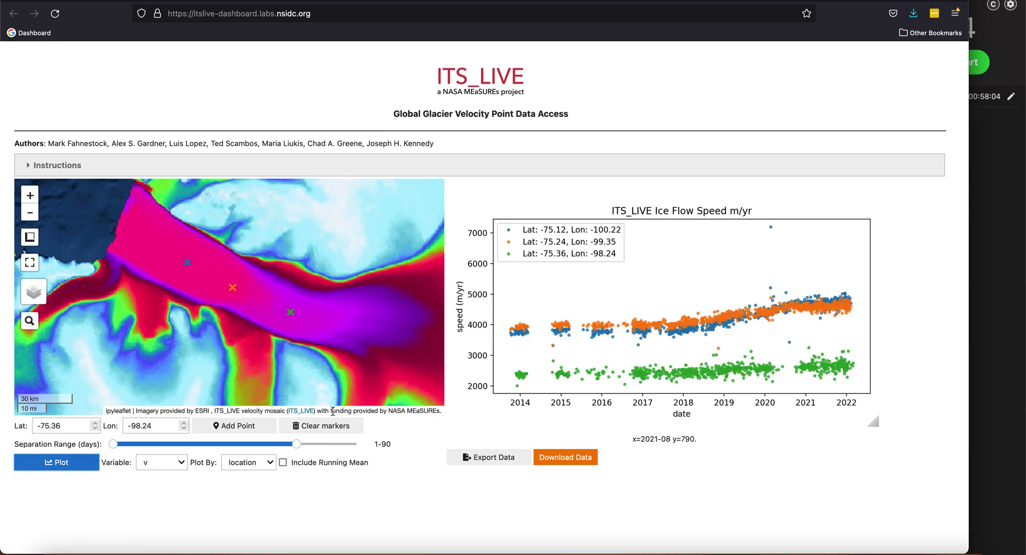
click(457, 261)
Export the Antarctic point data and save it as itslive-data.zip.
click(476, 458)
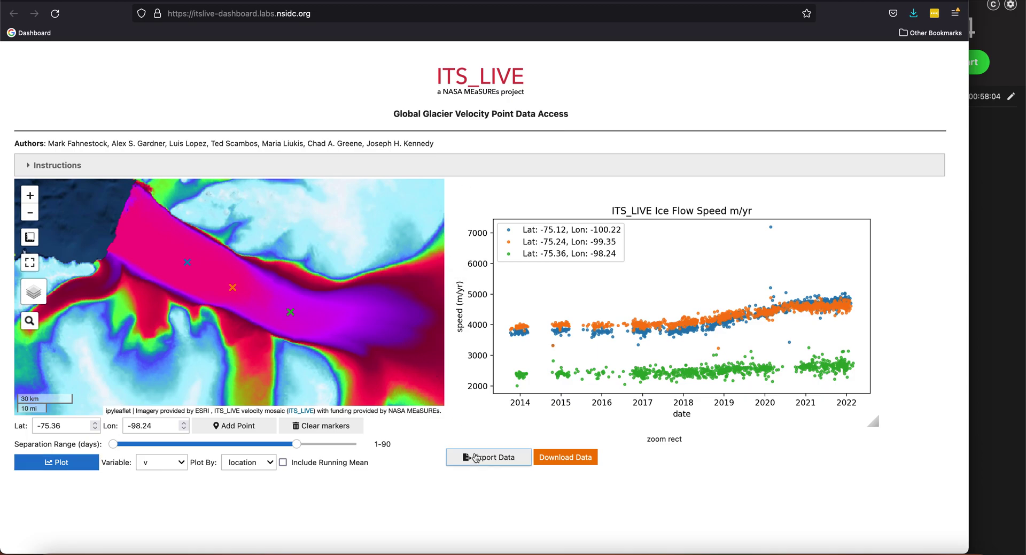
click(564, 457)
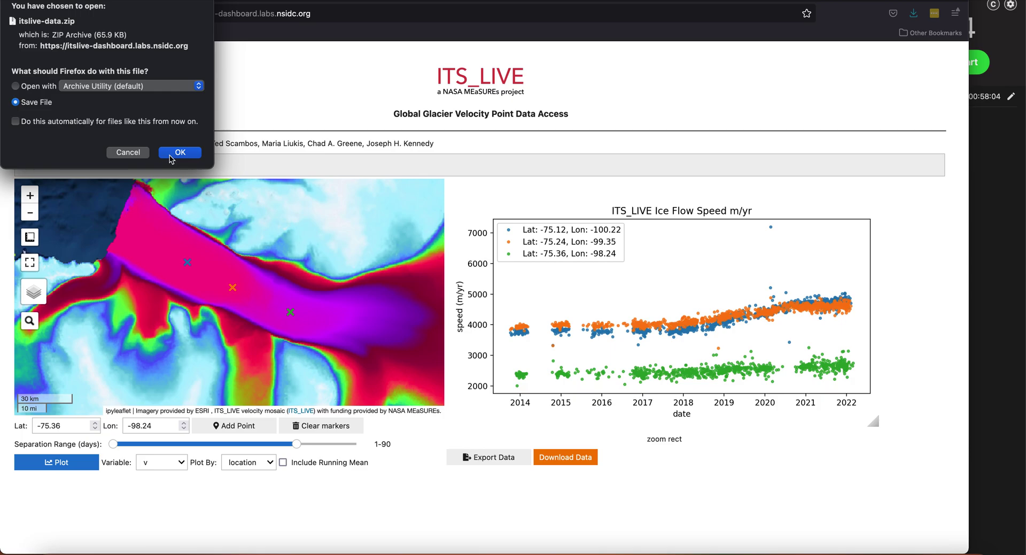
click(171, 155)
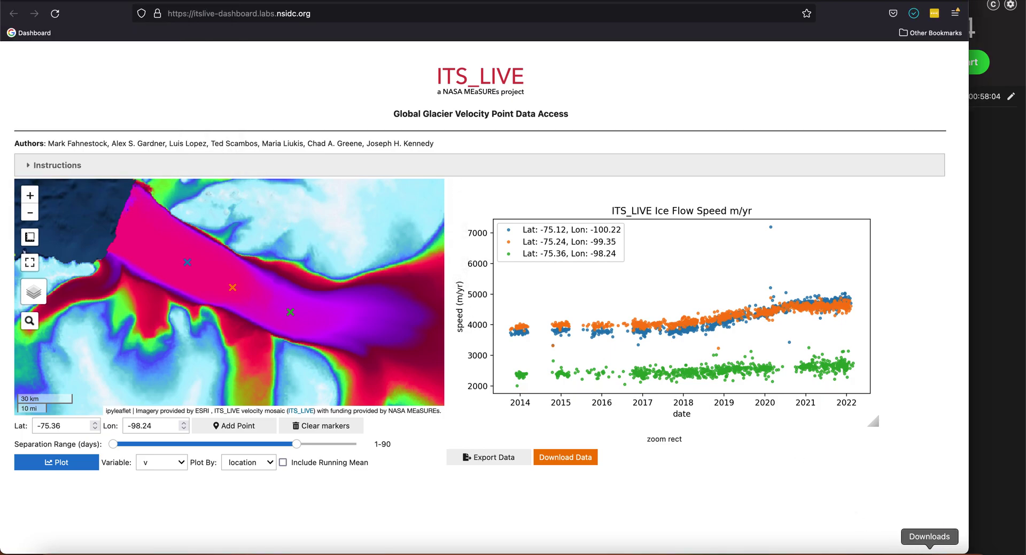
Open the downloaded itslive-data(9) folder, check its three CSV files, then close it.
click(929, 545)
click(929, 534)
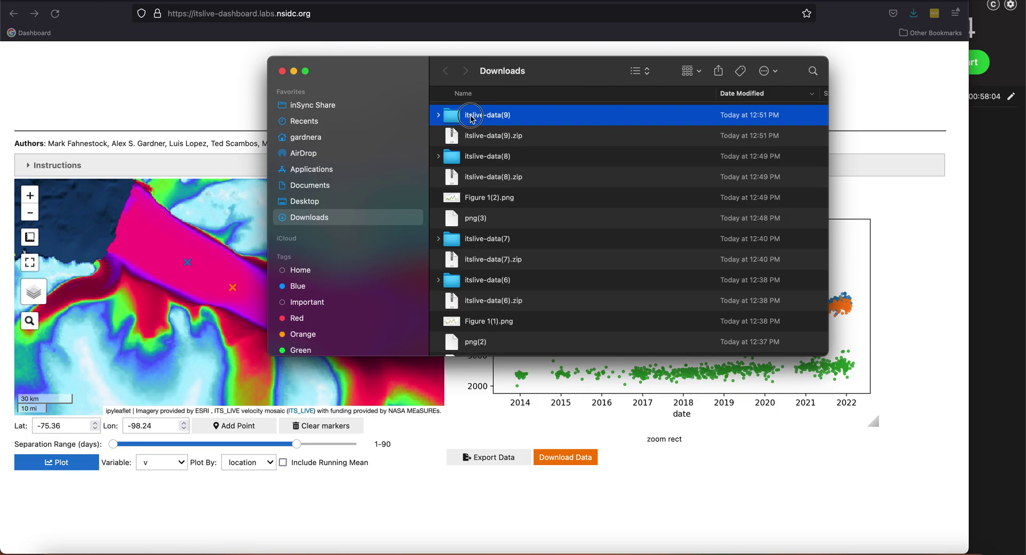
double_click(475, 113)
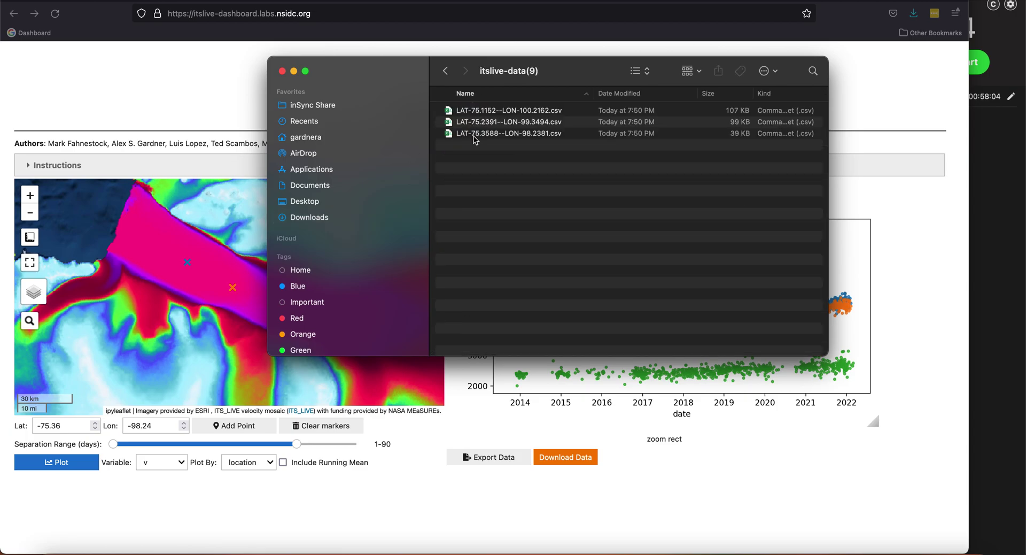
click(282, 71)
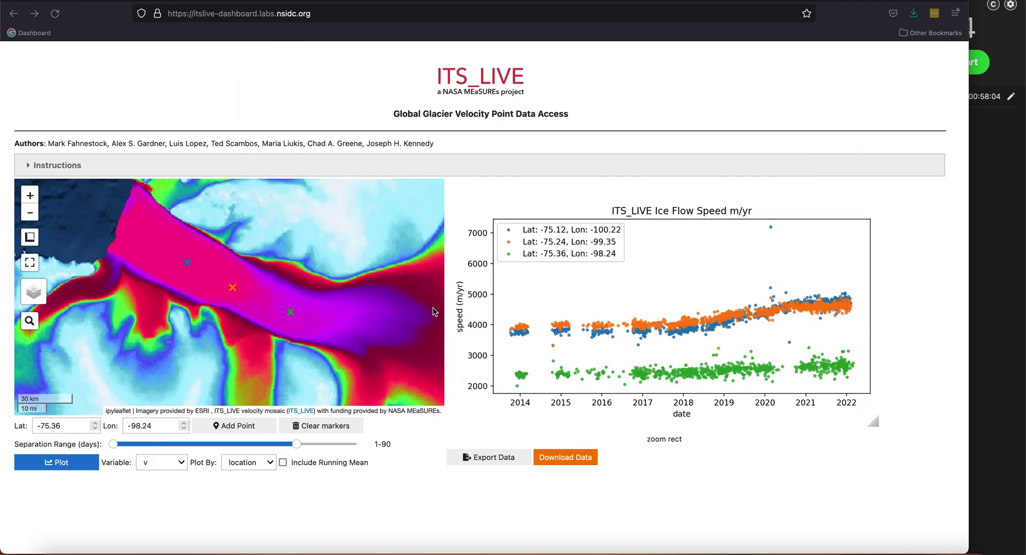
Zoom the chart to 2019–2022, then replace all markers with one point at -75.28, -99.06 and plot it.
click(521, 286)
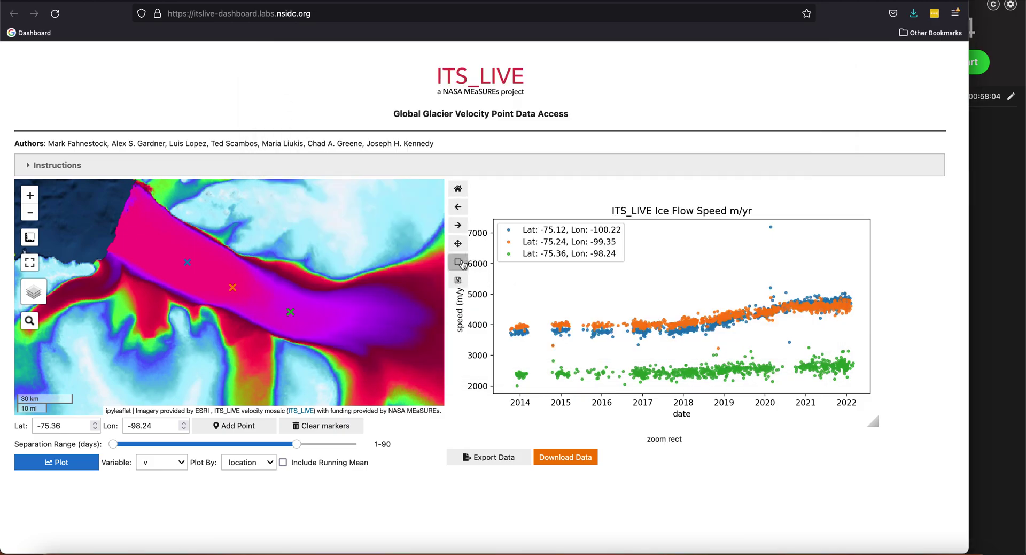
drag(742, 285, 859, 386)
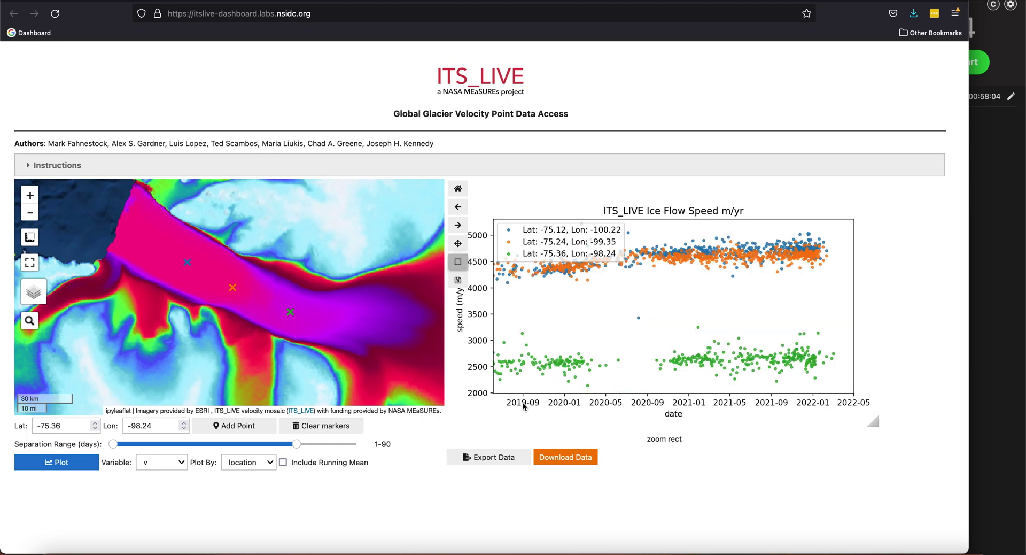
click(335, 430)
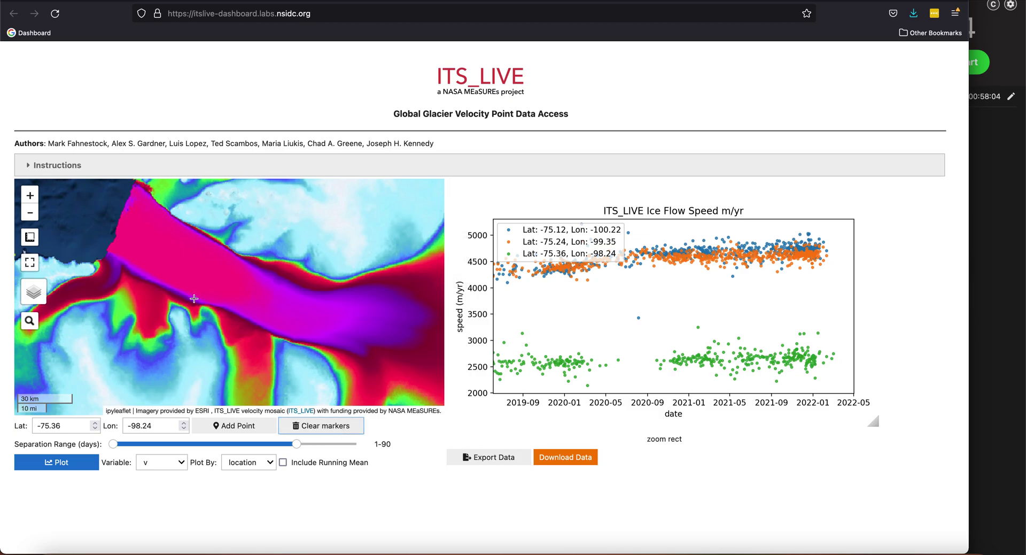
click(247, 294)
click(54, 465)
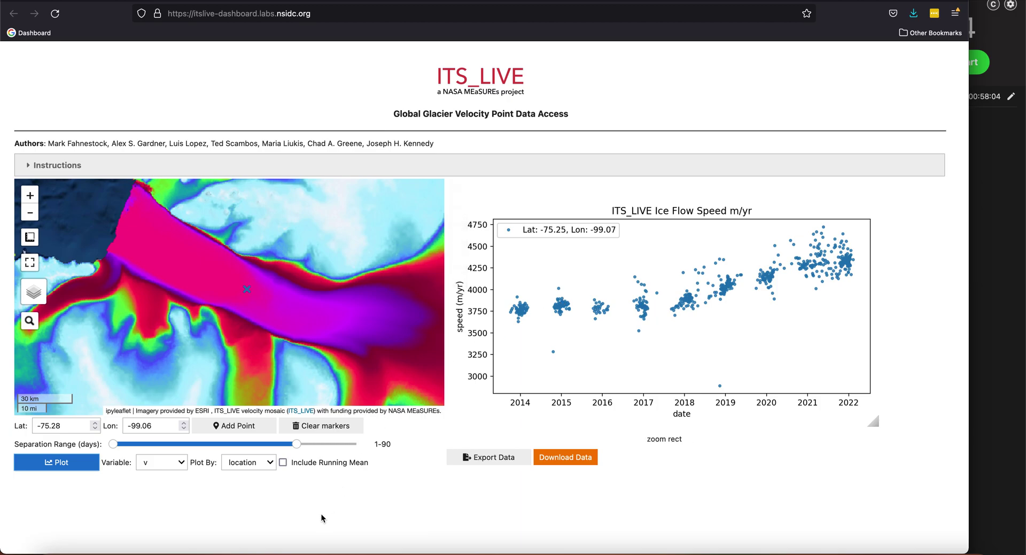
Plot by satellite to separate Landsat 8, Landsat 9, Sentinel 1 and Sentinel 2.
click(266, 464)
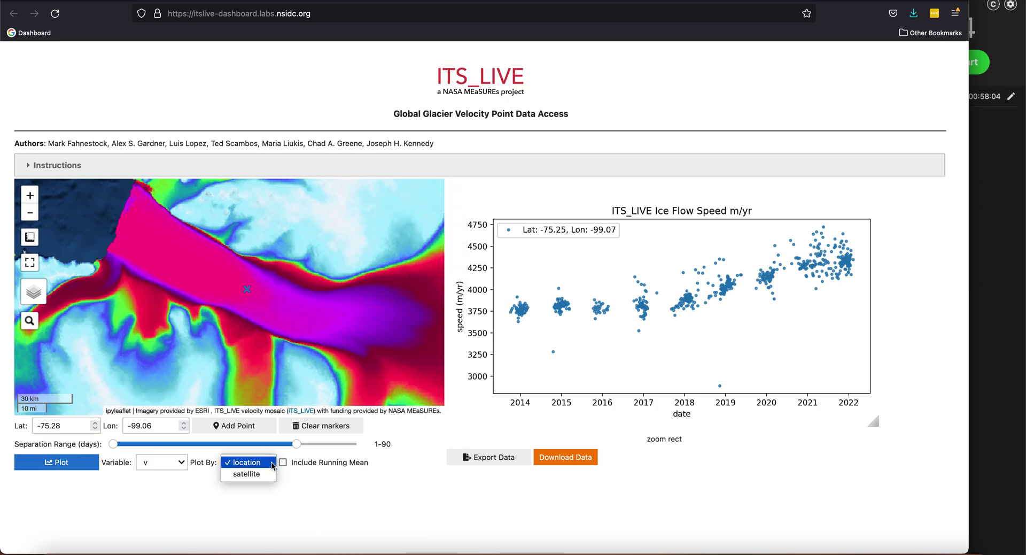
click(247, 474)
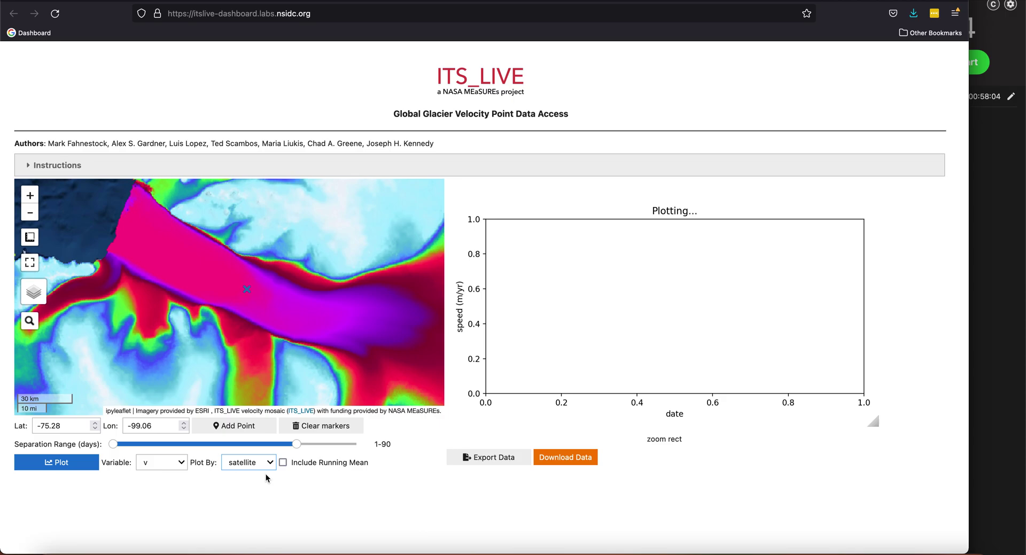
mouse_move(492, 289)
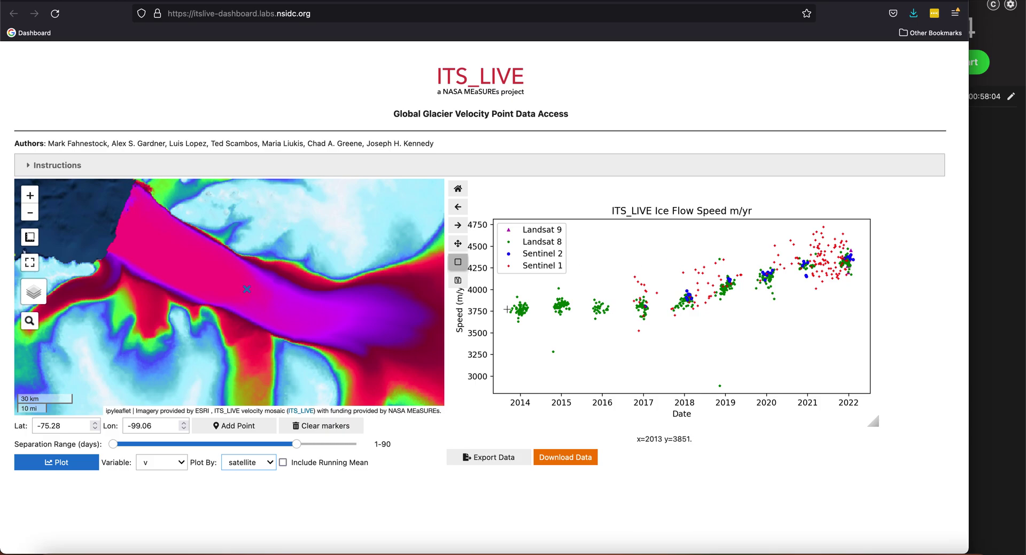
click(182, 464)
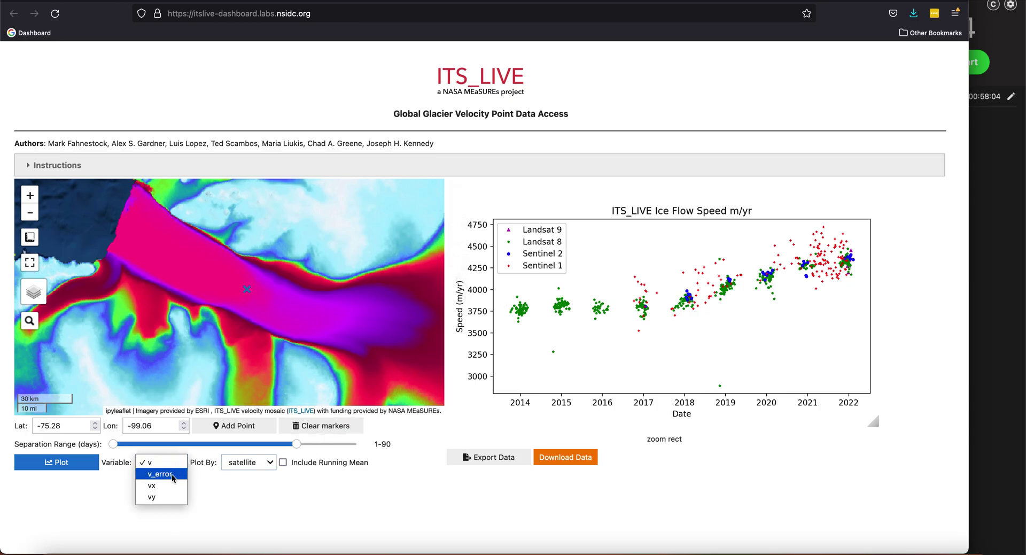
click(163, 474)
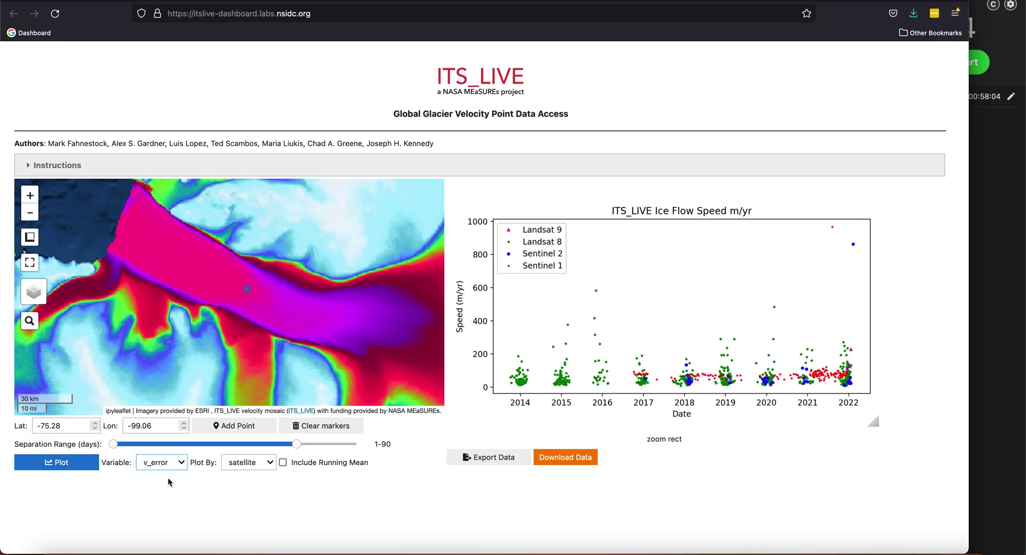
click(171, 463)
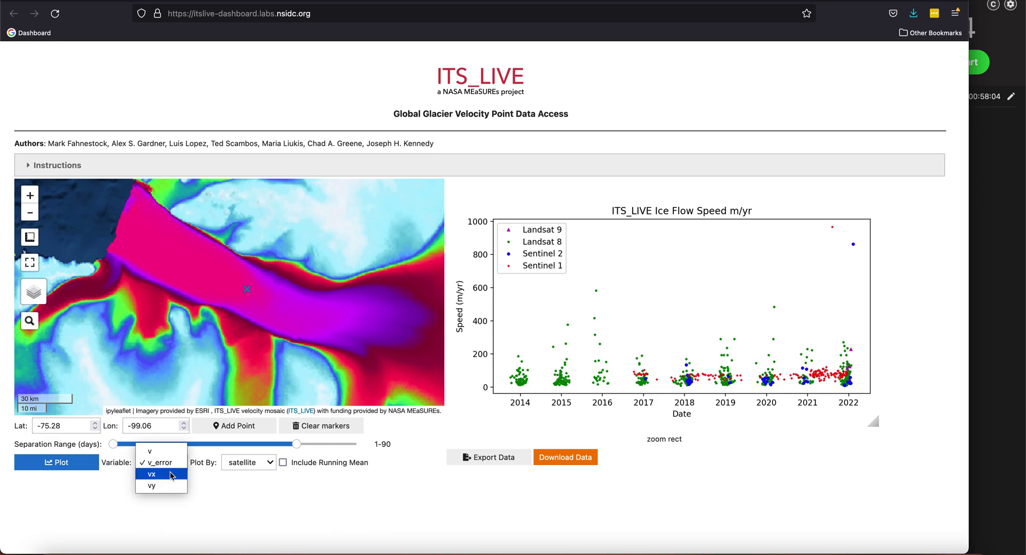
click(172, 475)
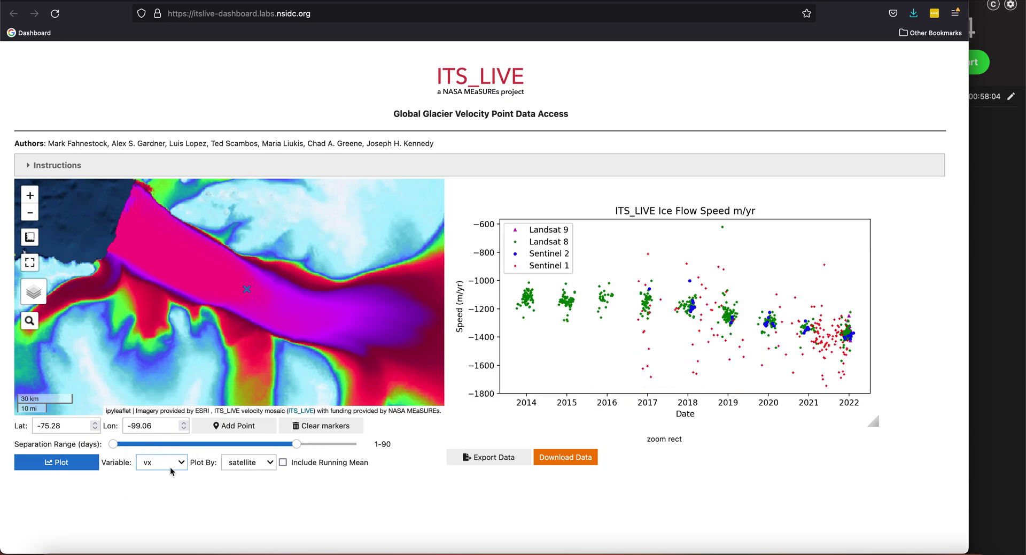
click(179, 460)
click(178, 477)
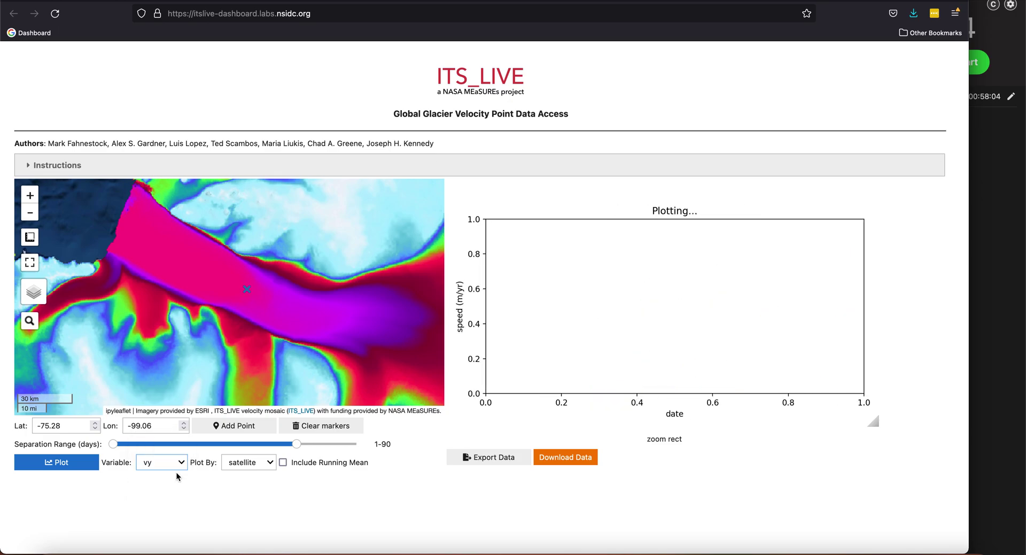
click(181, 463)
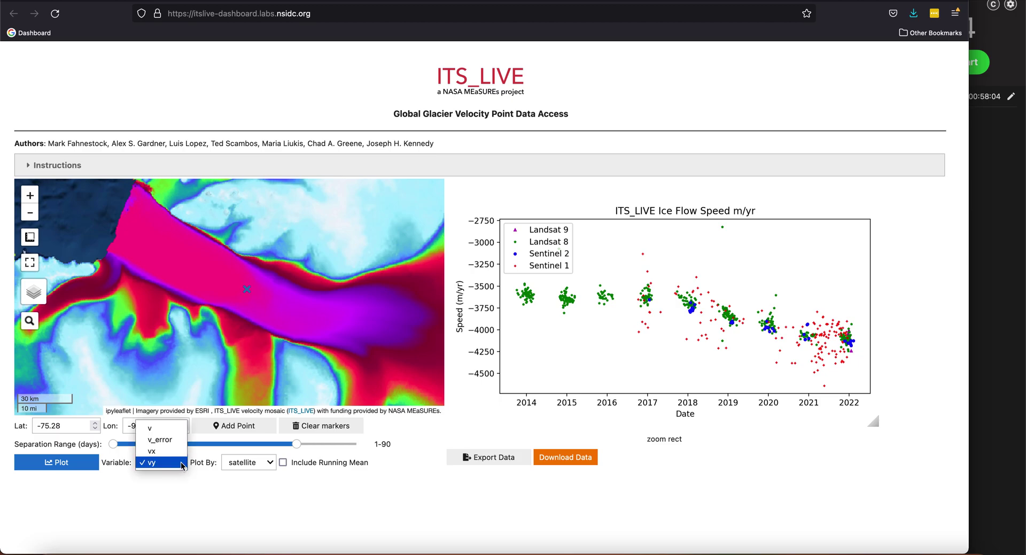
click(173, 430)
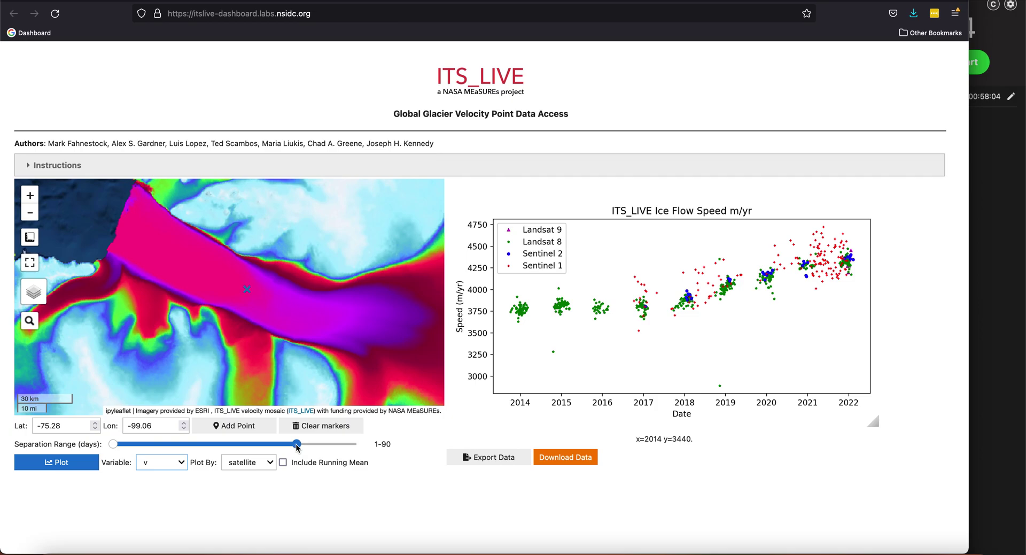
Set the Separation Range to 16–52 days and narrow the browser window.
drag(295, 445, 163, 454)
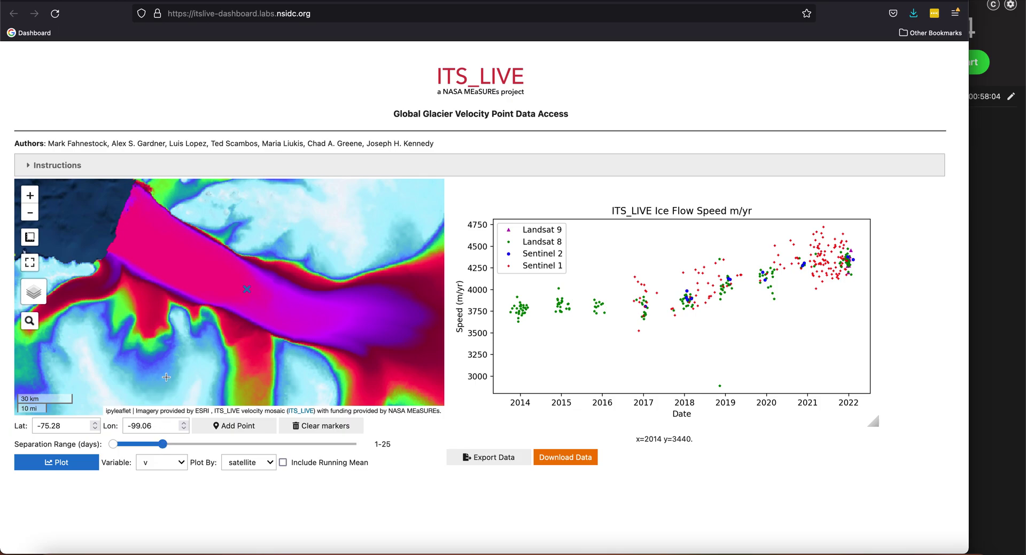
drag(113, 444, 219, 448)
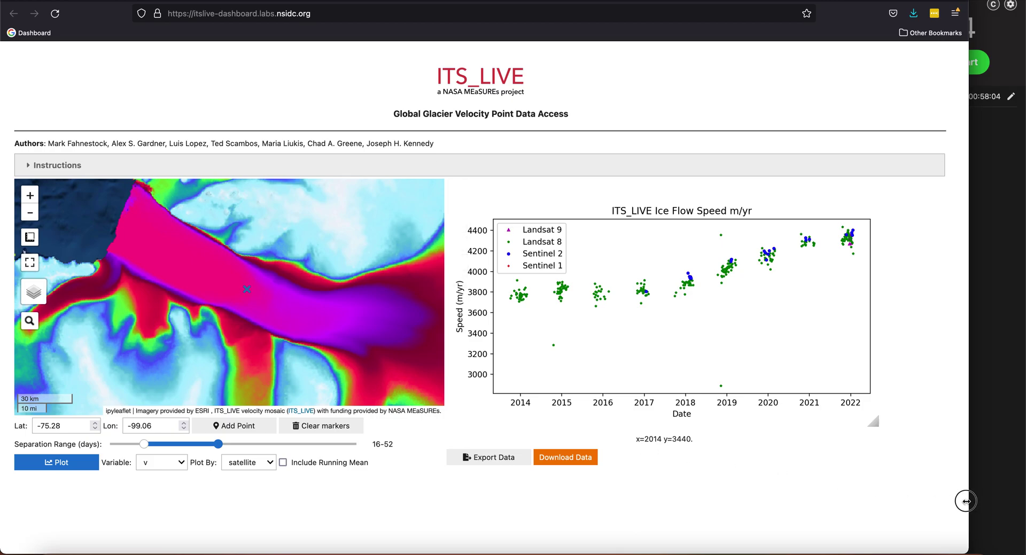
drag(968, 501, 493, 489)
Widen the browser window again and zoom and pan the map to show terrain around the blue point.
scroll(343, 464, down, 5)
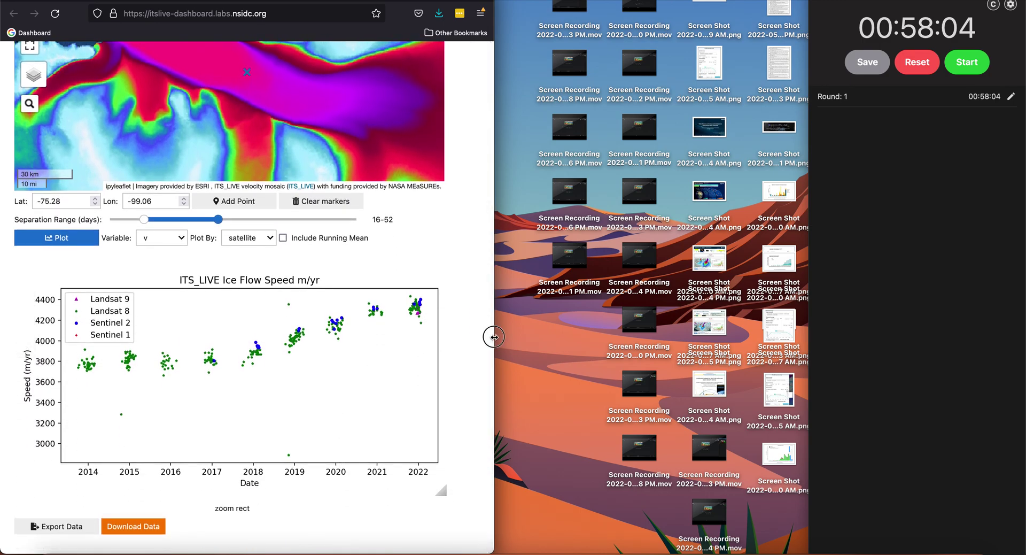
drag(492, 347, 808, 350)
scroll(612, 258, up, 2)
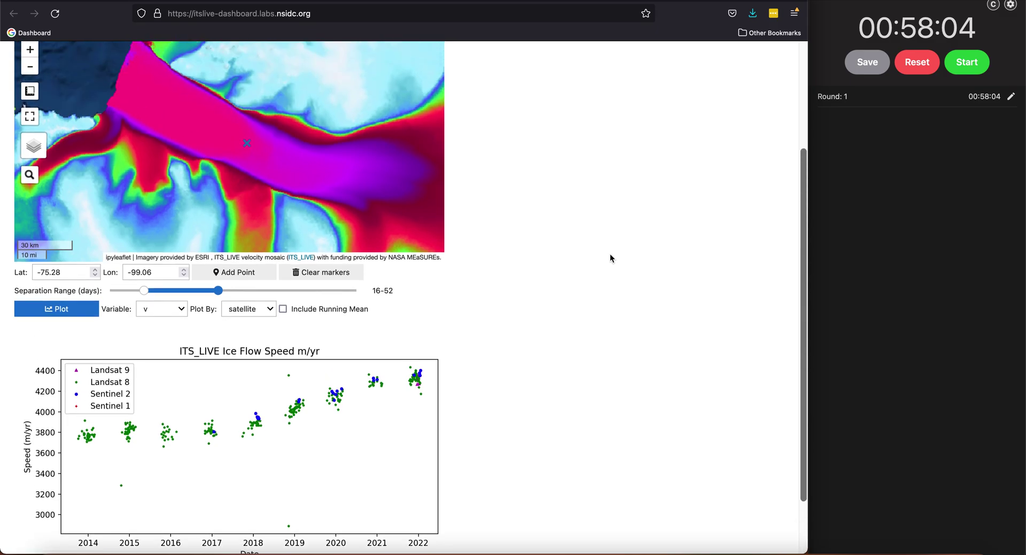
drag(811, 227, 535, 238)
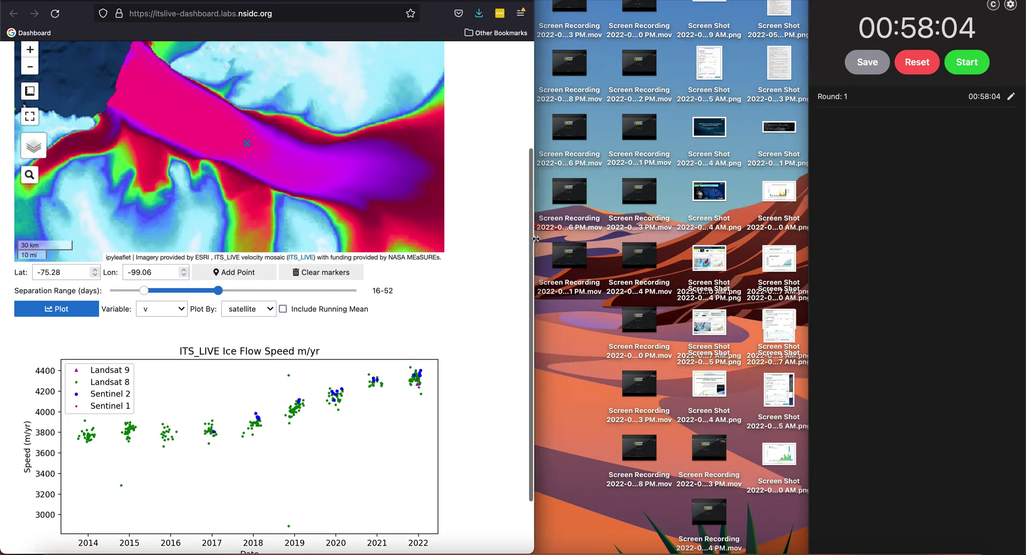
scroll(363, 293, up, 3)
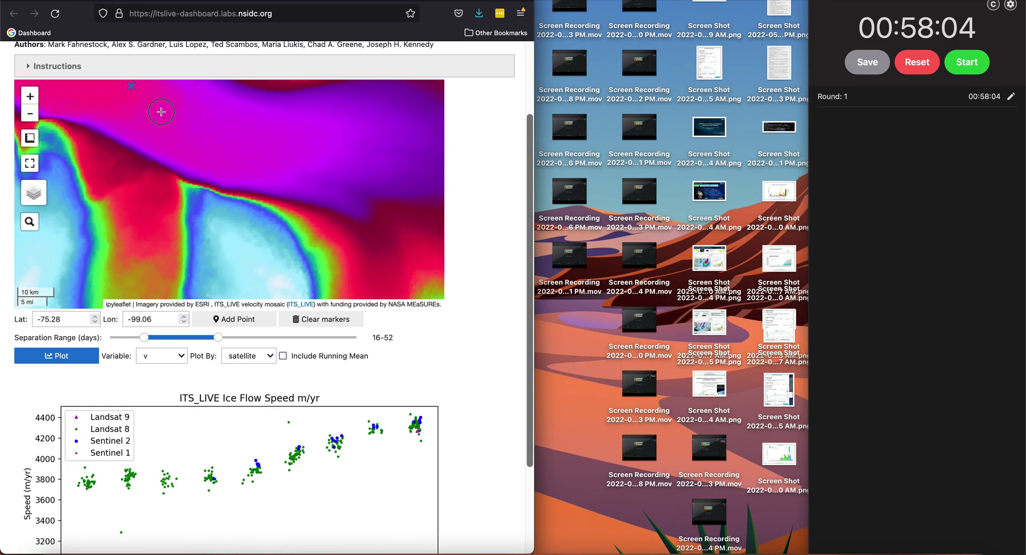
mouse_move(162, 109)
mouse_down()
mouse_move(282, 199)
mouse_move(291, 223)
mouse_up()
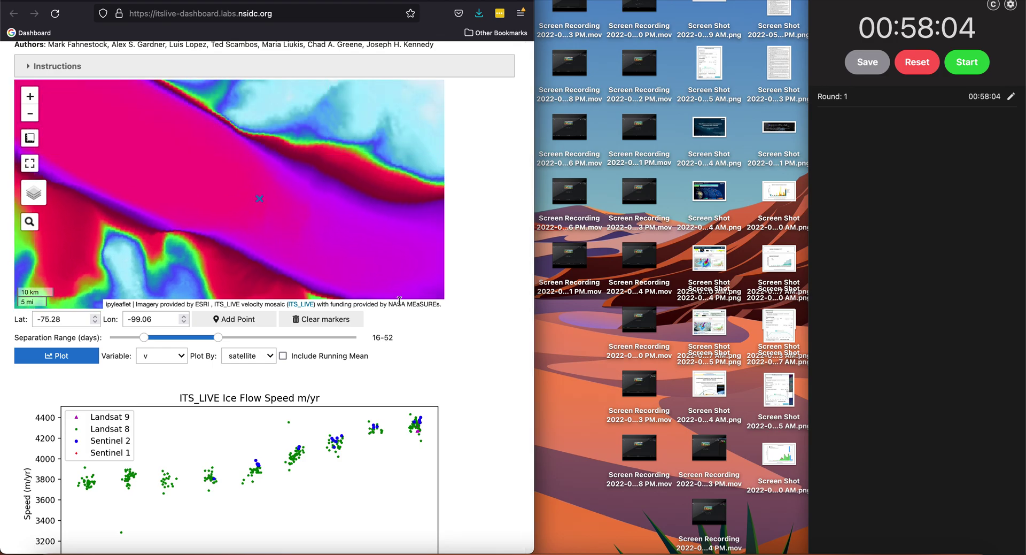
mouse_move(419, 384)
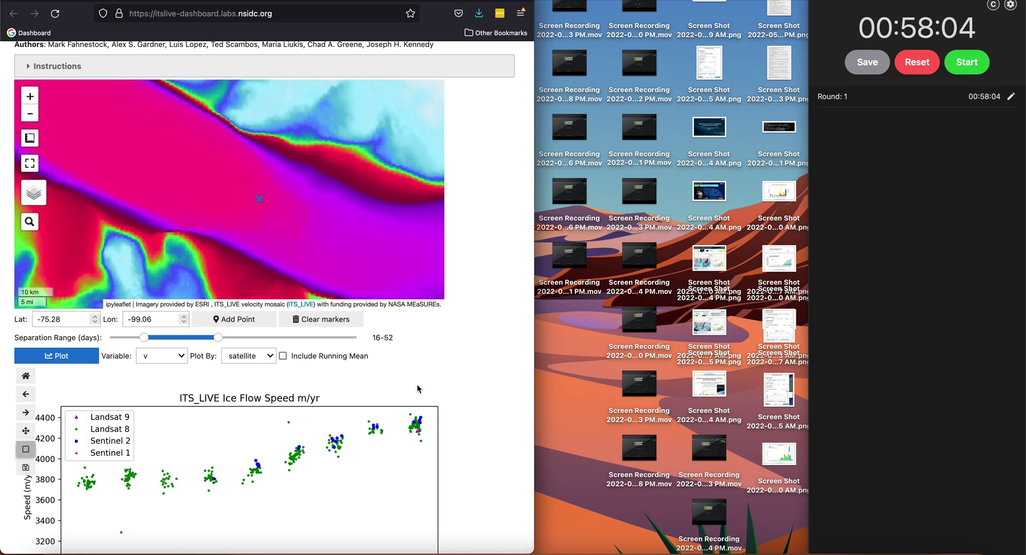